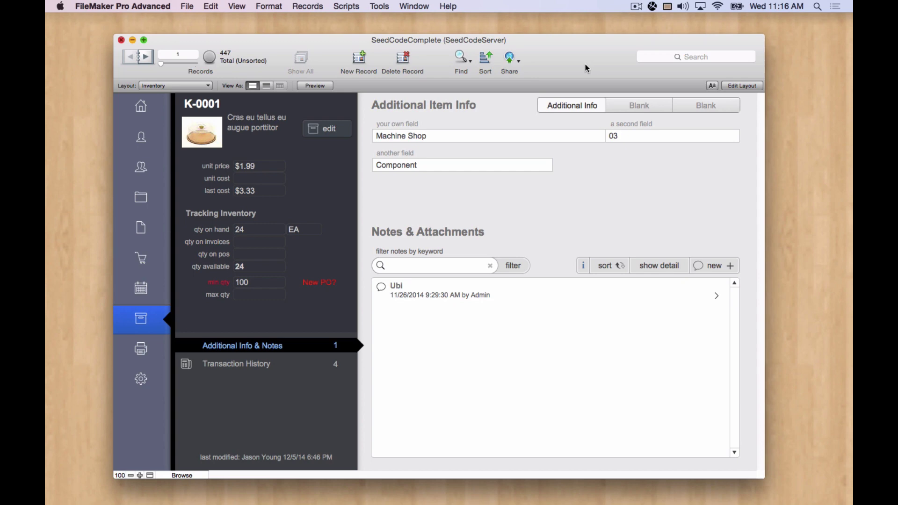
Toggle item K-0001 between the Transaction History and Additional Info & Notes panels twice.
{"action": "left_click", "coordinate": [302, 368]}
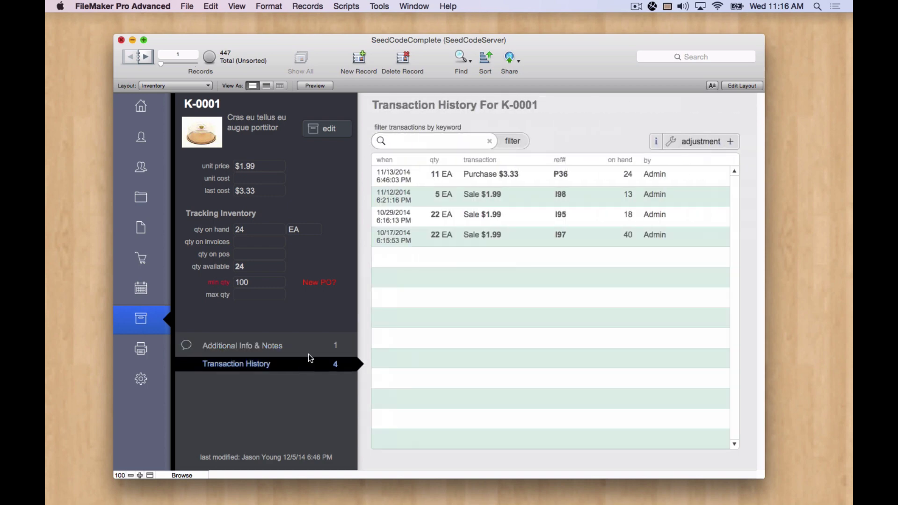
{"action": "left_click", "coordinate": [308, 349]}
{"action": "left_click", "coordinate": [311, 366]}
{"action": "left_click", "coordinate": [309, 349]}
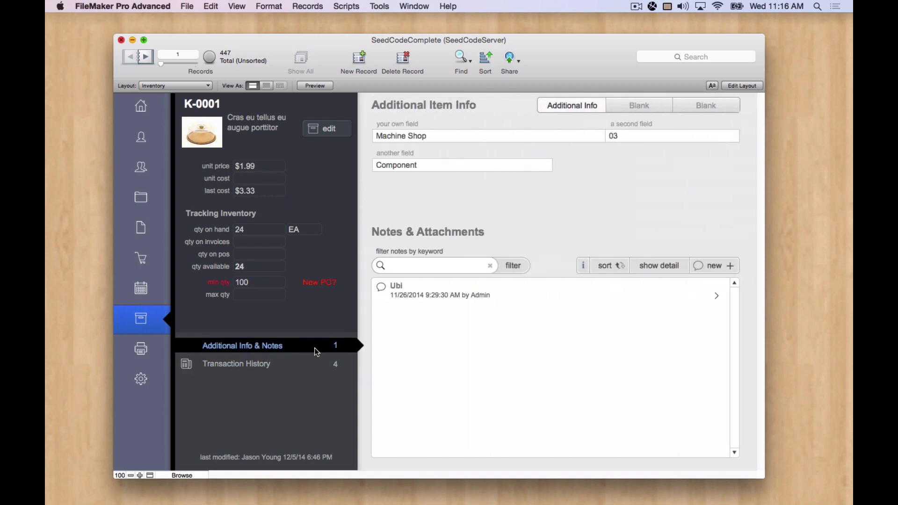
Open the Ubi note and cancel it, then finish on K-0001's Transaction History panel.
{"action": "left_click", "coordinate": [473, 296]}
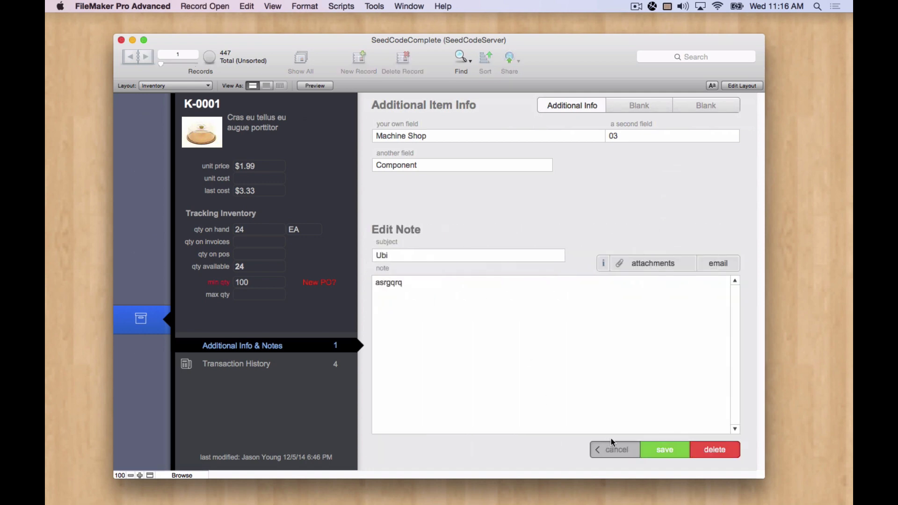
{"action": "left_click", "coordinate": [615, 451]}
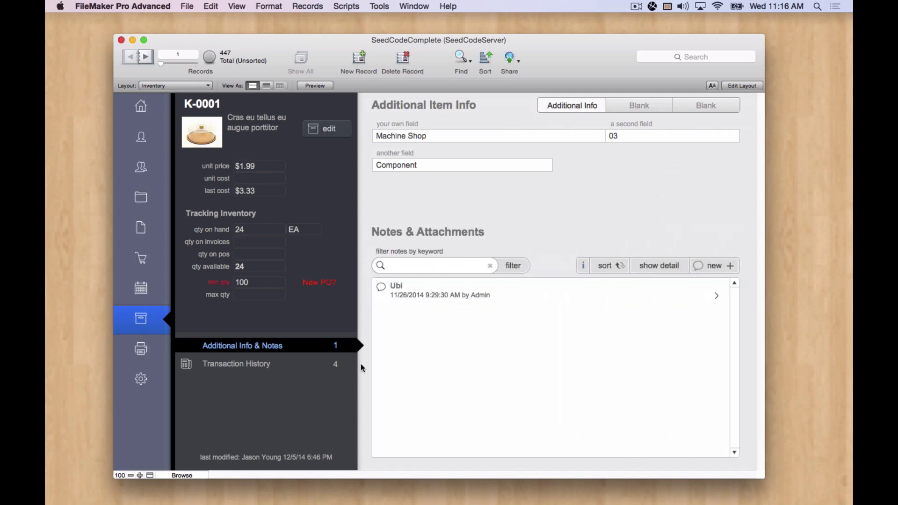
{"action": "left_click", "coordinate": [319, 368]}
{"action": "left_click", "coordinate": [316, 348]}
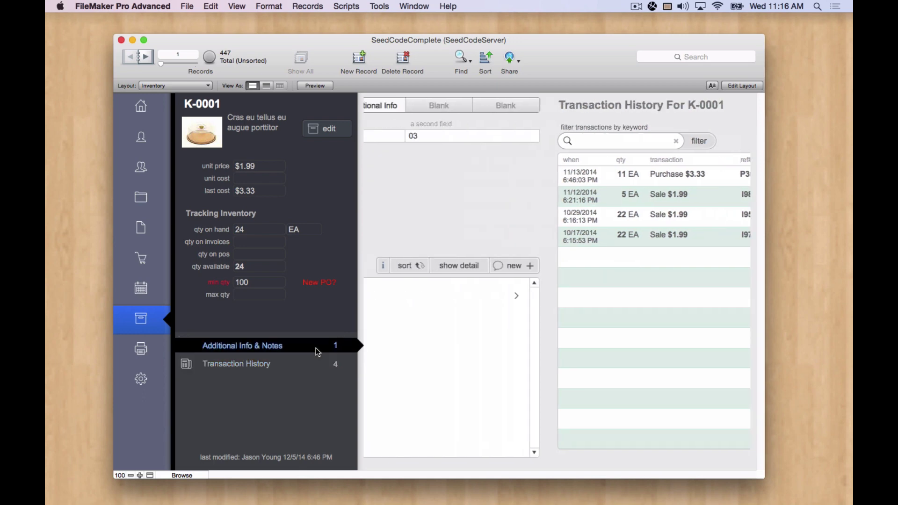
{"action": "left_click", "coordinate": [318, 363]}
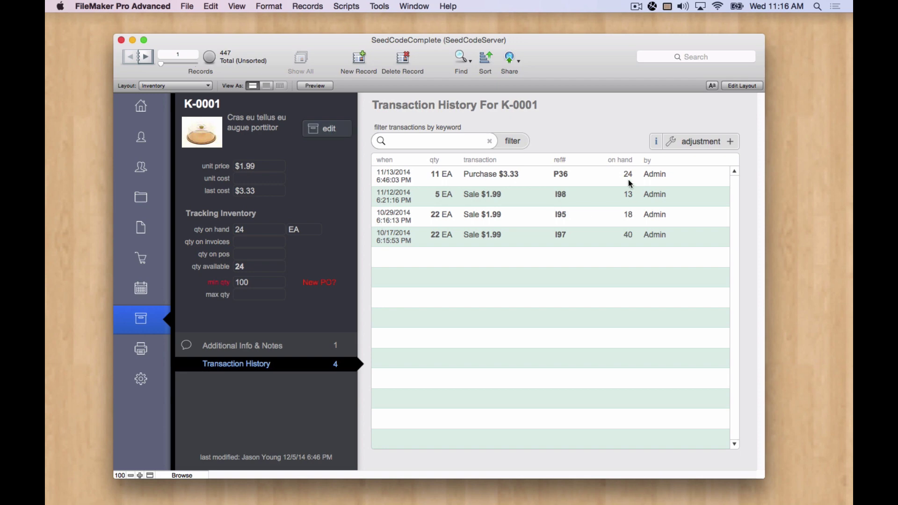
Start editing item K-0001 and cancel, then enter Find and cancel back to browsing.
{"action": "left_click", "coordinate": [312, 129]}
{"action": "left_click", "coordinate": [277, 128]}
{"action": "left_click", "coordinate": [462, 58]}
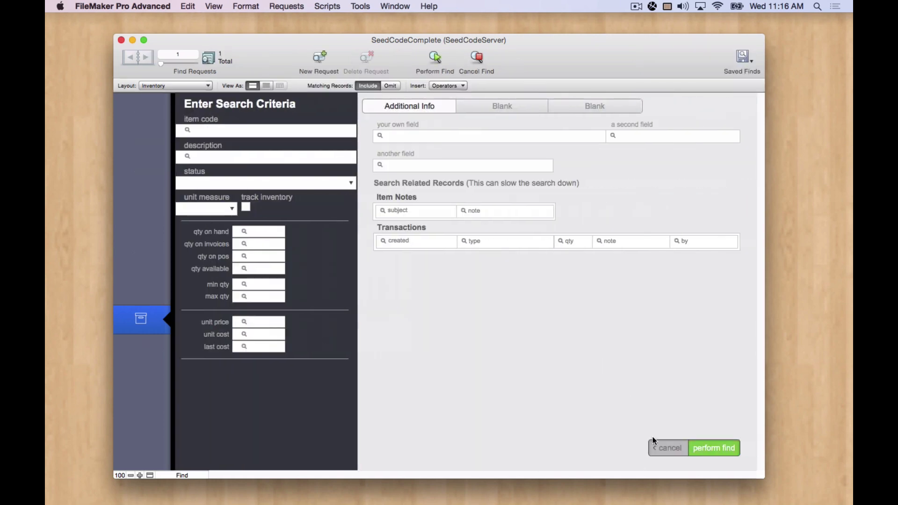
{"action": "left_click", "coordinate": [670, 448]}
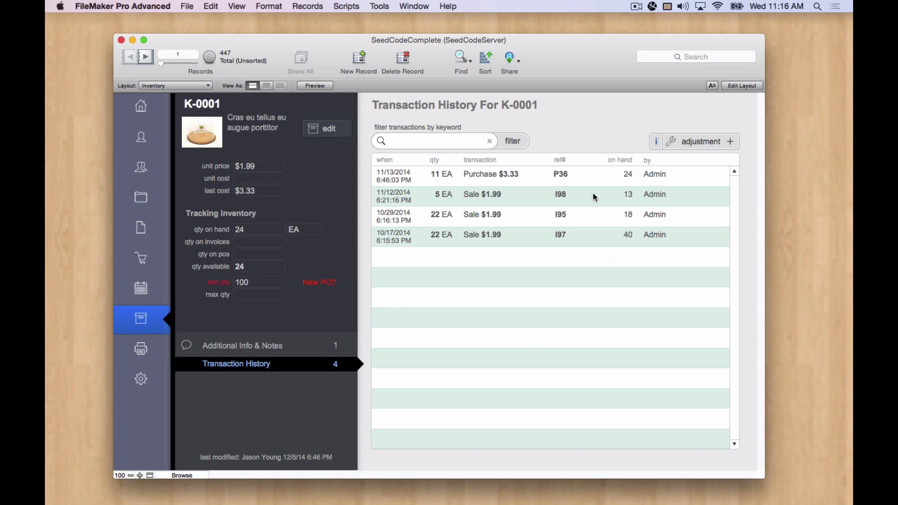
Toggle repeatedly between Transaction History and Additional Info & Notes, ending on Additional Info & Notes.
{"action": "left_click", "coordinate": [305, 346]}
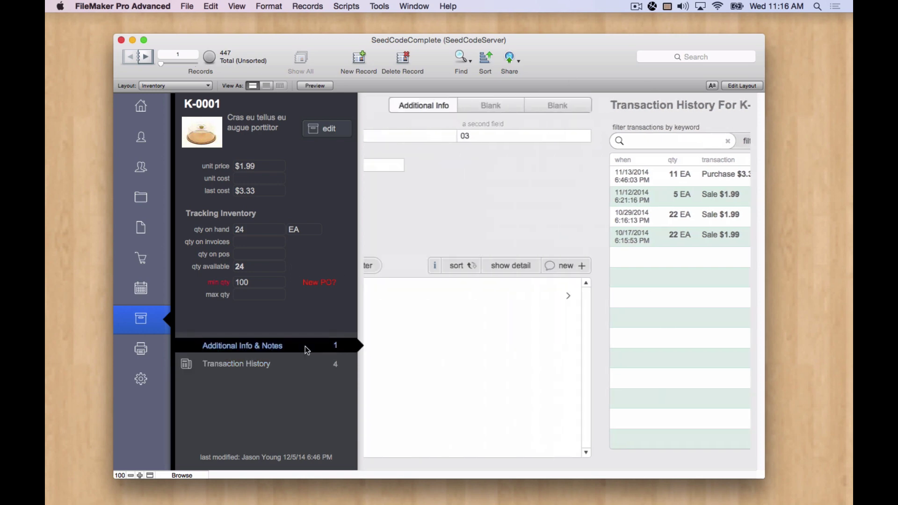
{"action": "left_click", "coordinate": [304, 368]}
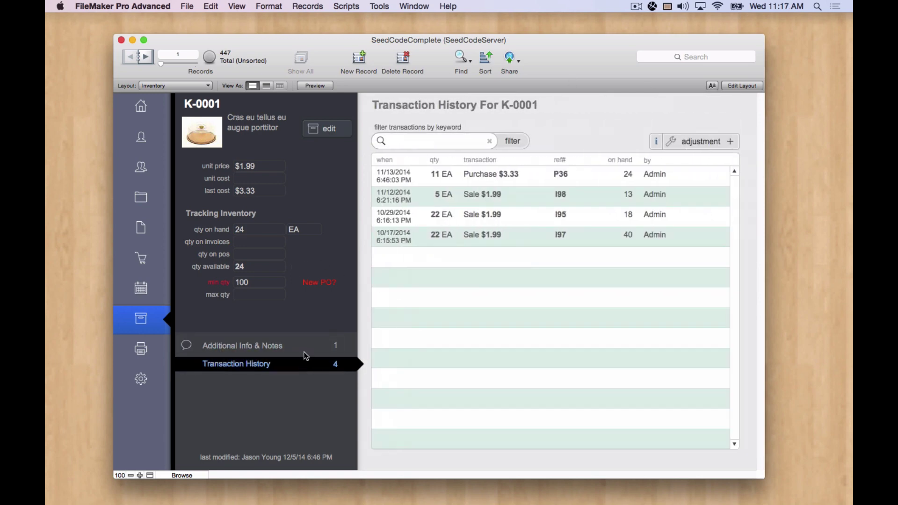
{"action": "left_click", "coordinate": [305, 347]}
{"action": "left_click", "coordinate": [305, 365]}
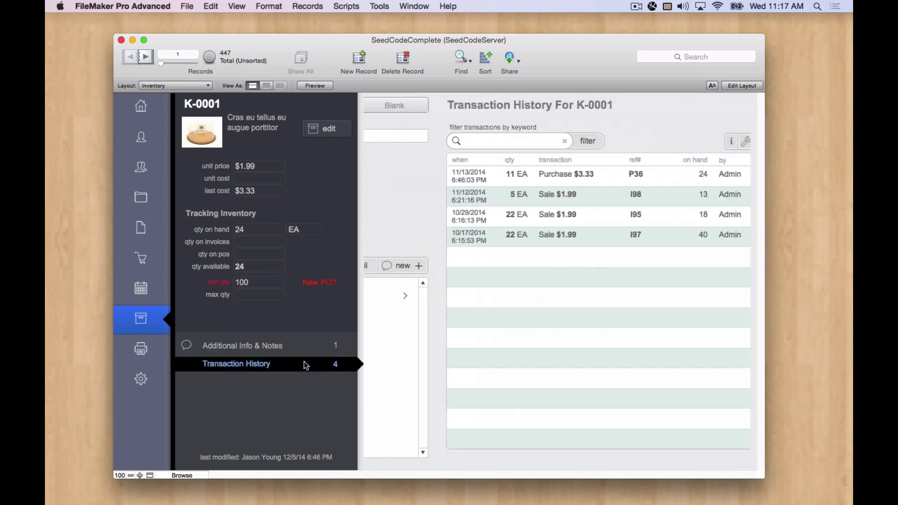
{"action": "left_click", "coordinate": [307, 352]}
{"action": "left_click", "coordinate": [306, 361]}
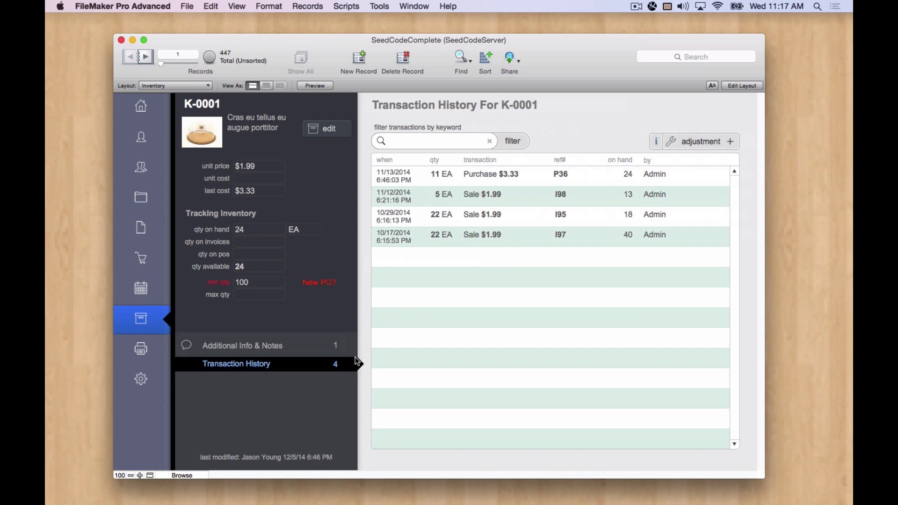
{"action": "left_click", "coordinate": [299, 346]}
{"action": "left_click", "coordinate": [296, 365]}
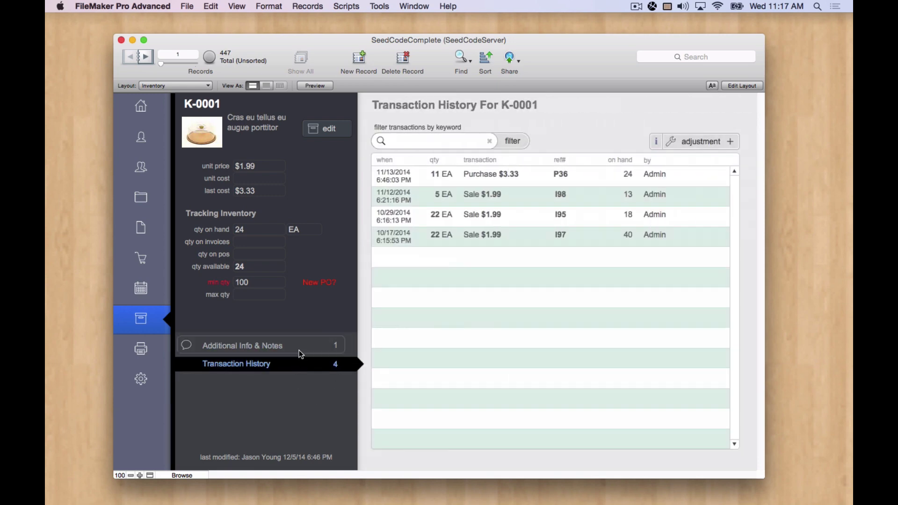
{"action": "left_click", "coordinate": [299, 350]}
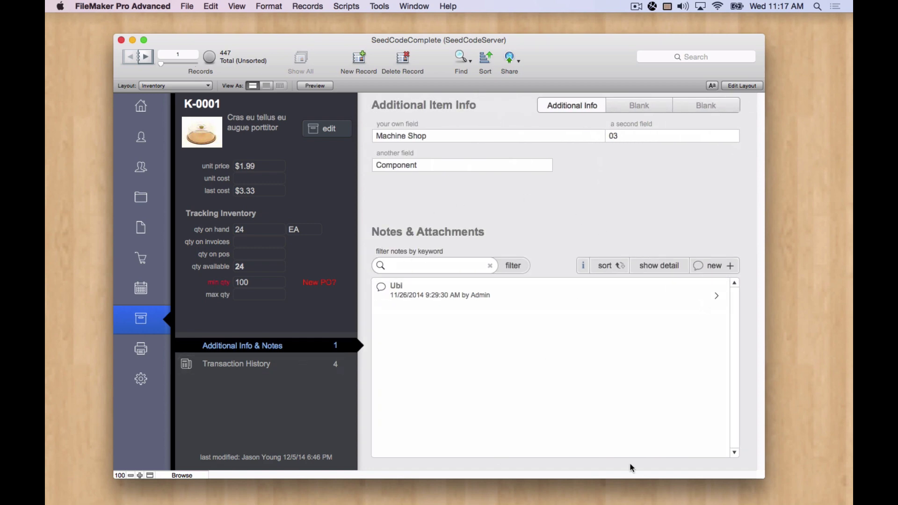
{"action": "left_click", "coordinate": [605, 307]}
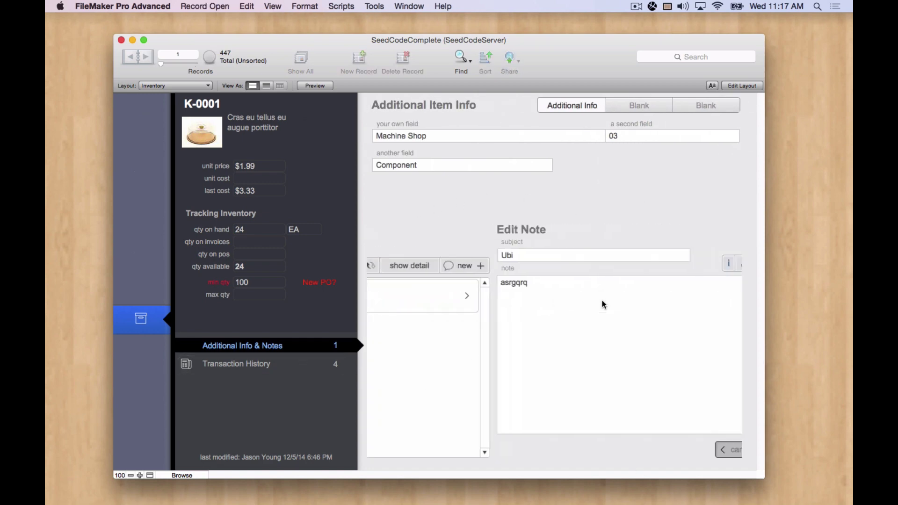
{"action": "left_click", "coordinate": [623, 450]}
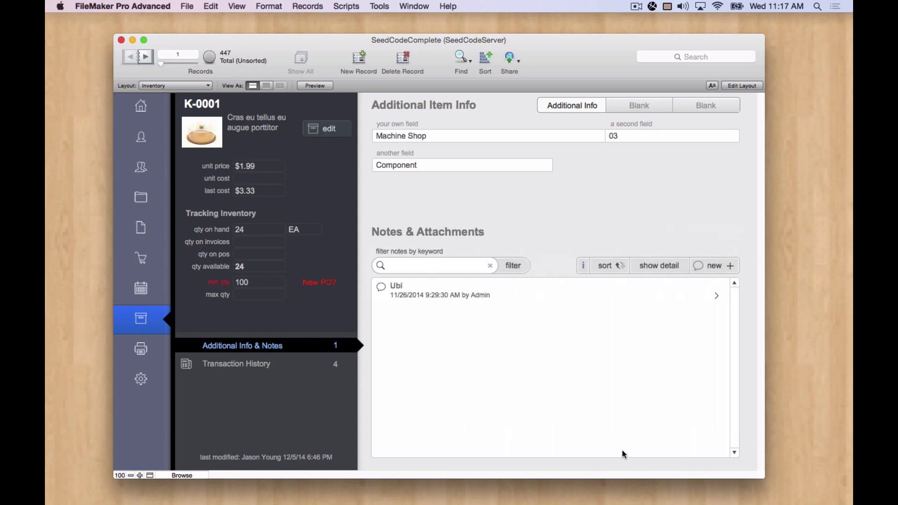
{"action": "left_click", "coordinate": [697, 266]}
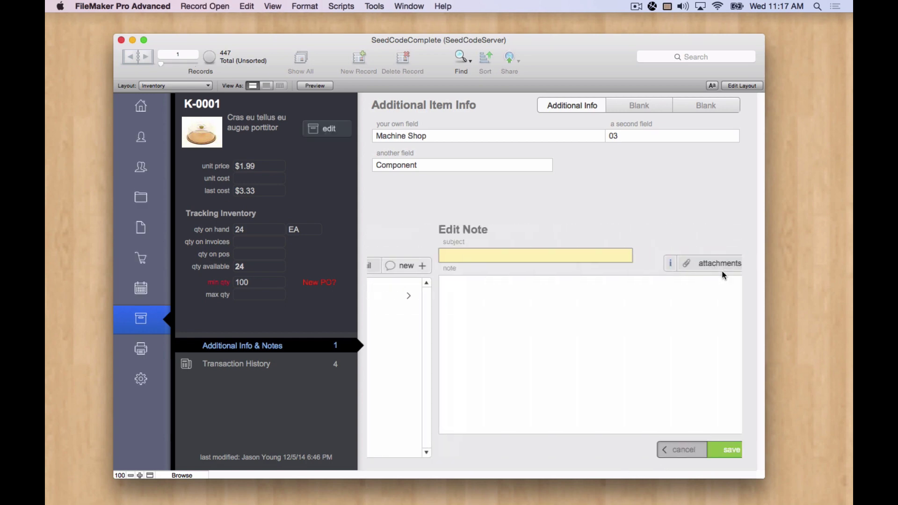
{"action": "left_click", "coordinate": [633, 442]}
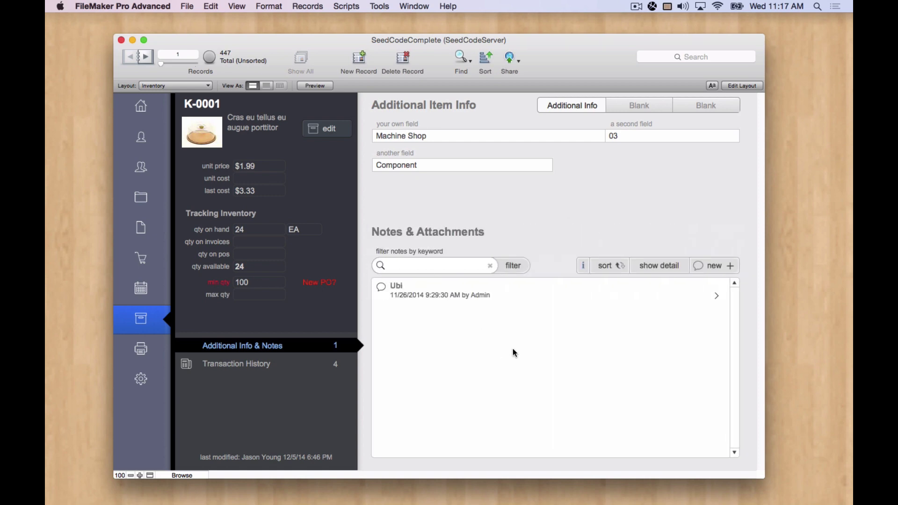
{"action": "left_click", "coordinate": [692, 293]}
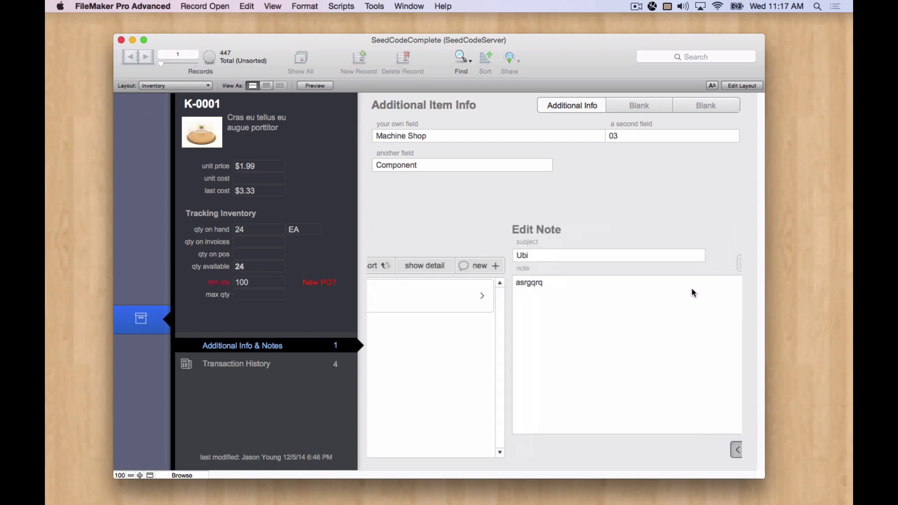
{"action": "left_click", "coordinate": [616, 450]}
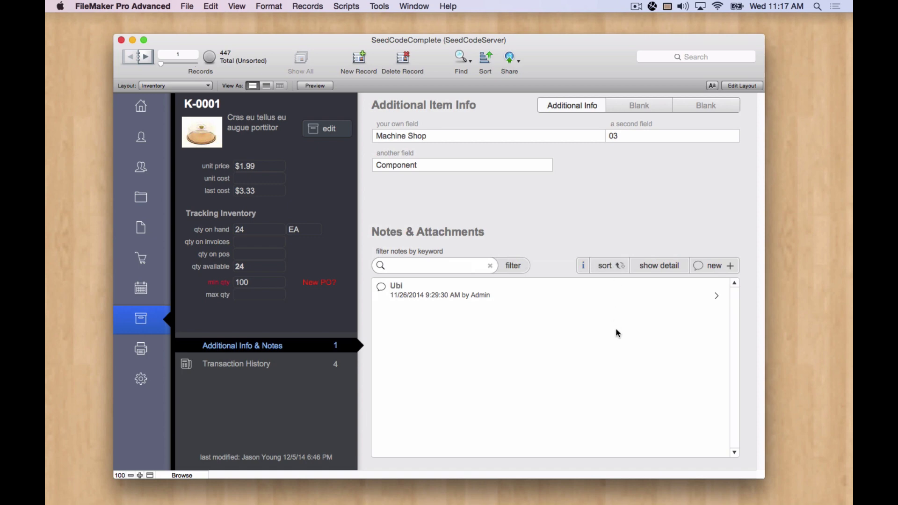
Switch the Inventory layout to Layout mode and enlarge the window.
{"action": "left_click", "coordinate": [183, 475]}
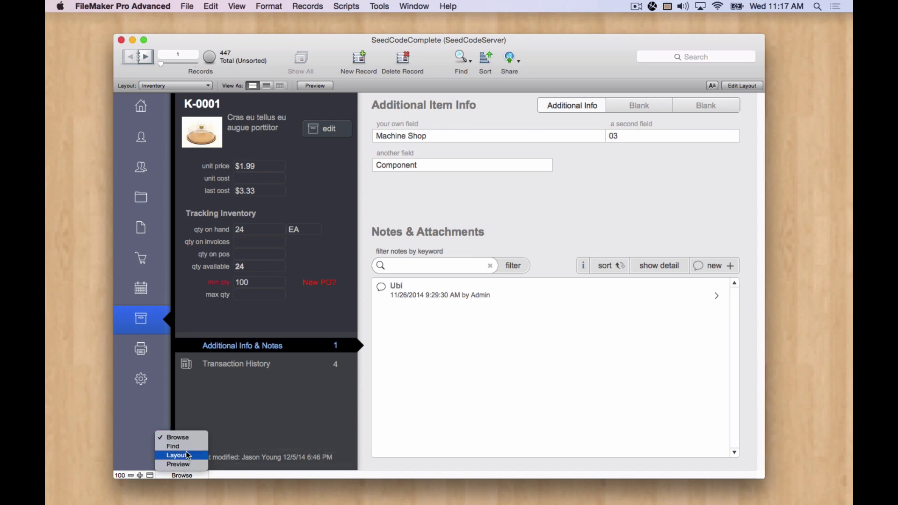
{"action": "left_click", "coordinate": [316, 262]}
{"action": "key", "text": "super+l"}
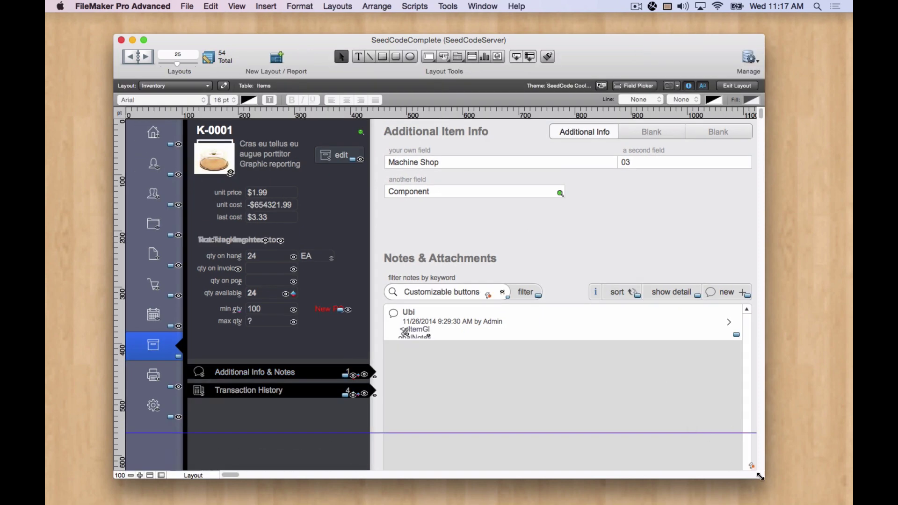
{"action": "left_click_drag", "start_coordinate": [760, 476], "coordinate": [793, 500]}
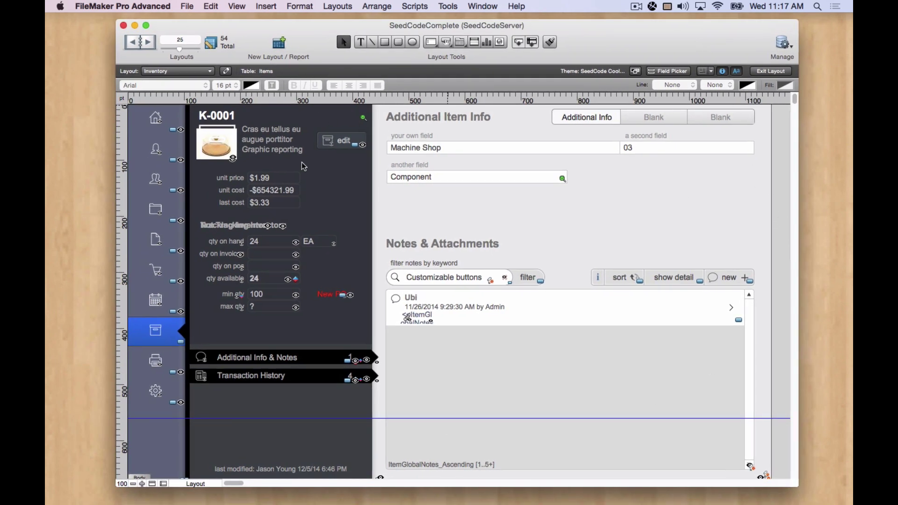
Cycle through the slide control's three panels in Slide Control Setup back to panel 1, then close it.
{"action": "double_click", "coordinate": [771, 215]}
{"action": "left_click_drag", "start_coordinate": [141, 110], "coordinate": [536, 184]}
{"action": "left_click", "coordinate": [555, 207]}
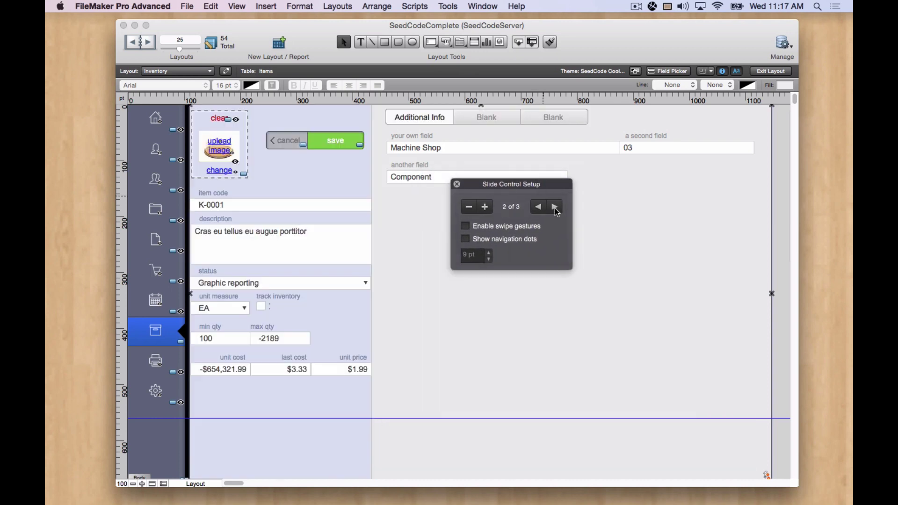
{"action": "left_click", "coordinate": [555, 206]}
{"action": "left_click", "coordinate": [555, 207]}
{"action": "left_click", "coordinate": [555, 207]}
{"action": "left_click", "coordinate": [555, 206]}
{"action": "left_click", "coordinate": [555, 207]}
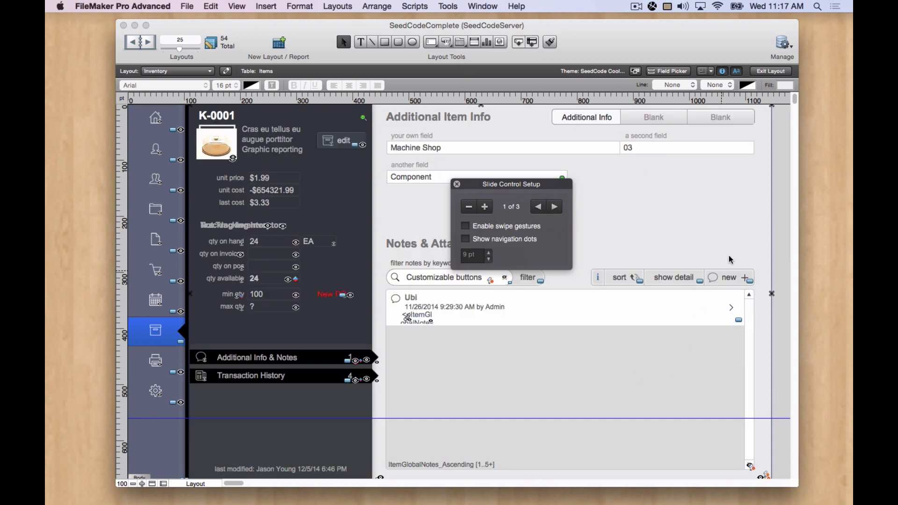
{"action": "left_click", "coordinate": [767, 212]}
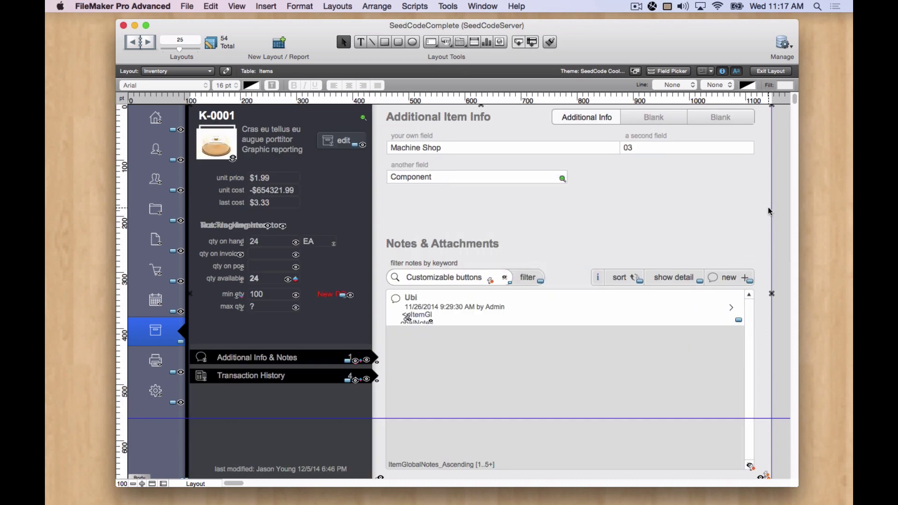
{"action": "left_click", "coordinate": [765, 210]}
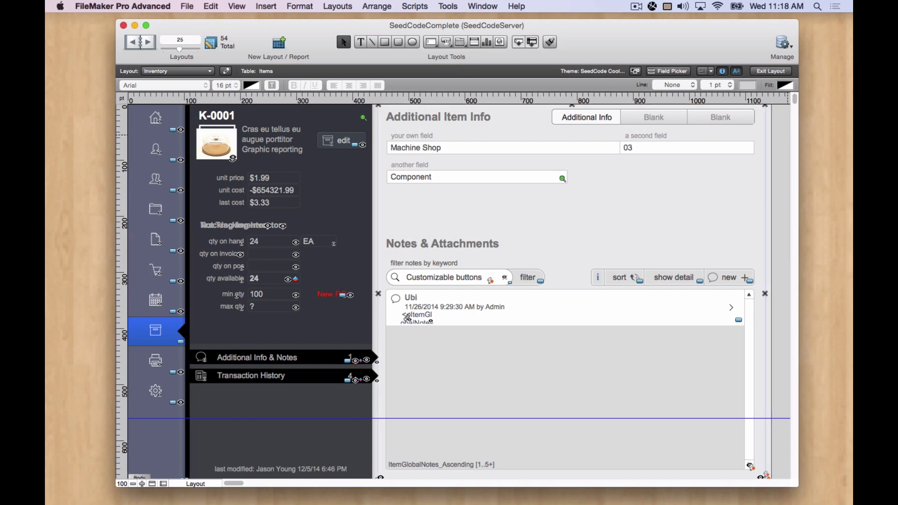
In the Inspector's Appearance settings, give the slide control a dark red outer shadow.
{"action": "key", "text": "super+i"}
{"action": "left_click_drag", "start_coordinate": [552, 159], "coordinate": [505, 73]}
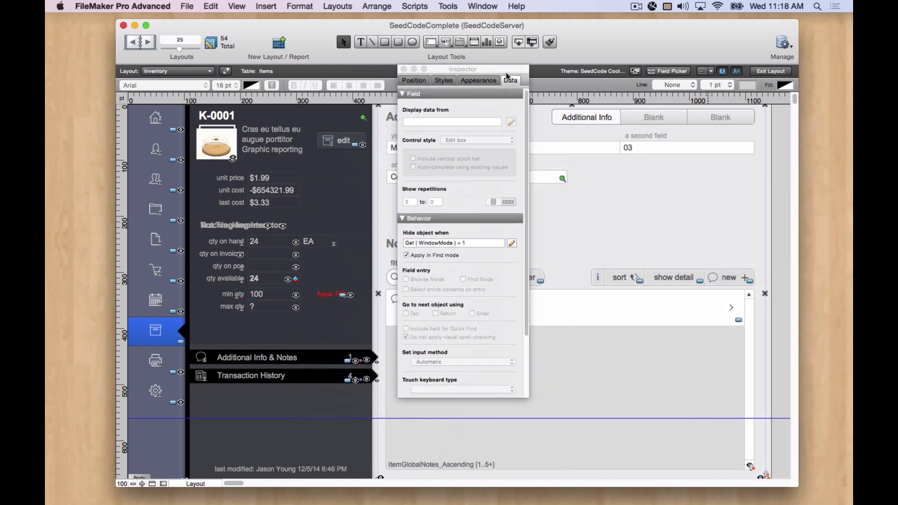
{"action": "left_click", "coordinate": [424, 83]}
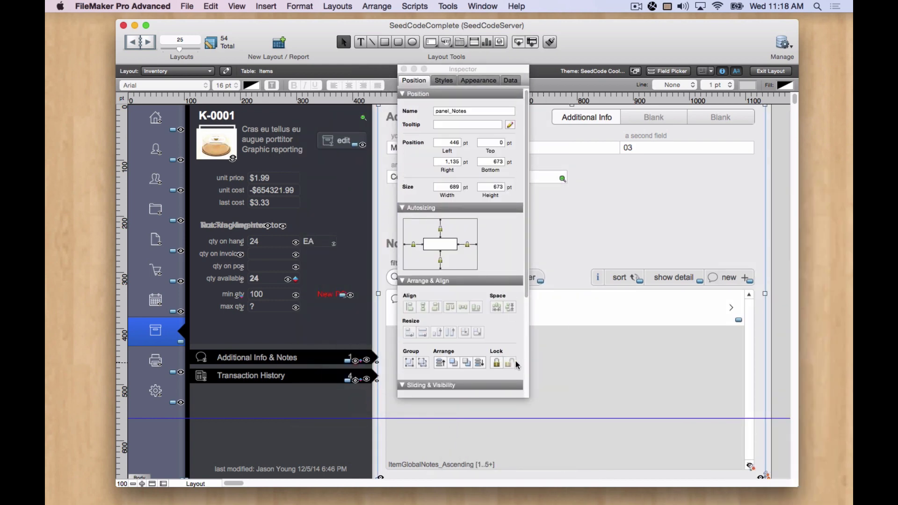
{"action": "left_click", "coordinate": [479, 80]}
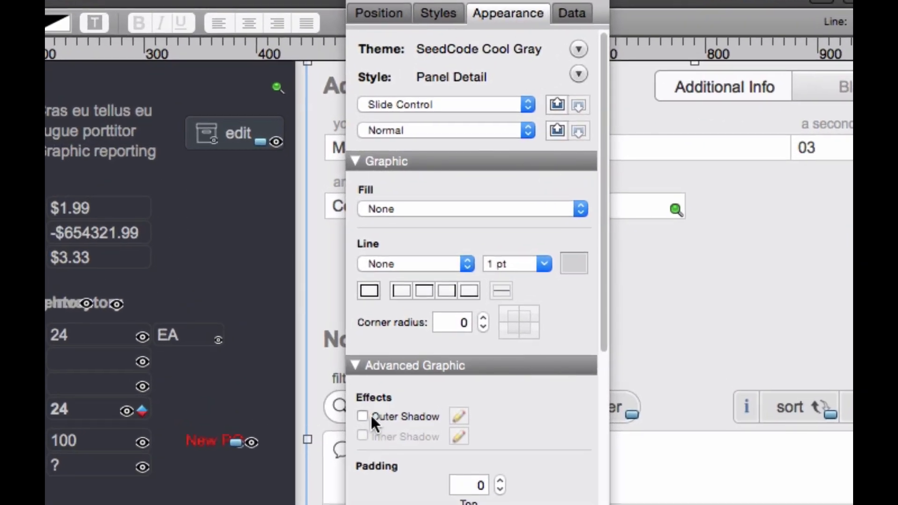
{"action": "left_click", "coordinate": [371, 415]}
{"action": "left_click", "coordinate": [461, 417]}
{"action": "left_click", "coordinate": [581, 378]}
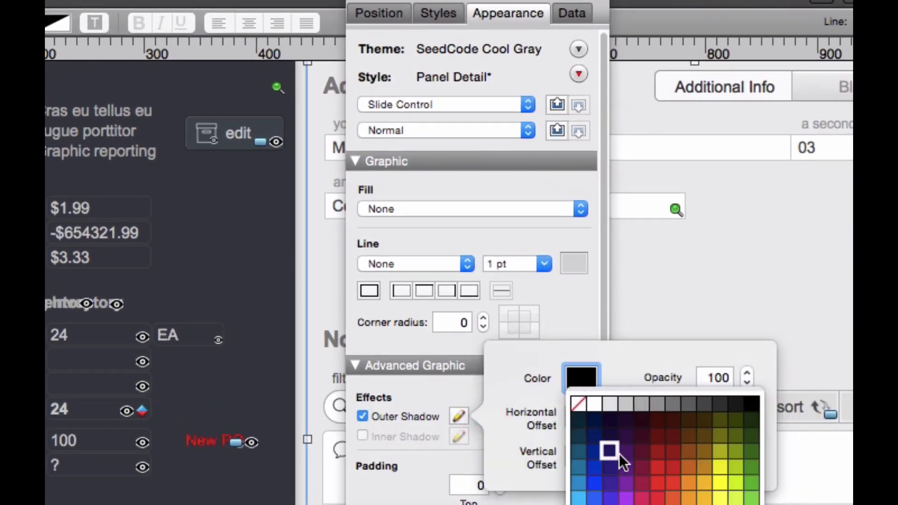
{"action": "left_click", "coordinate": [656, 451]}
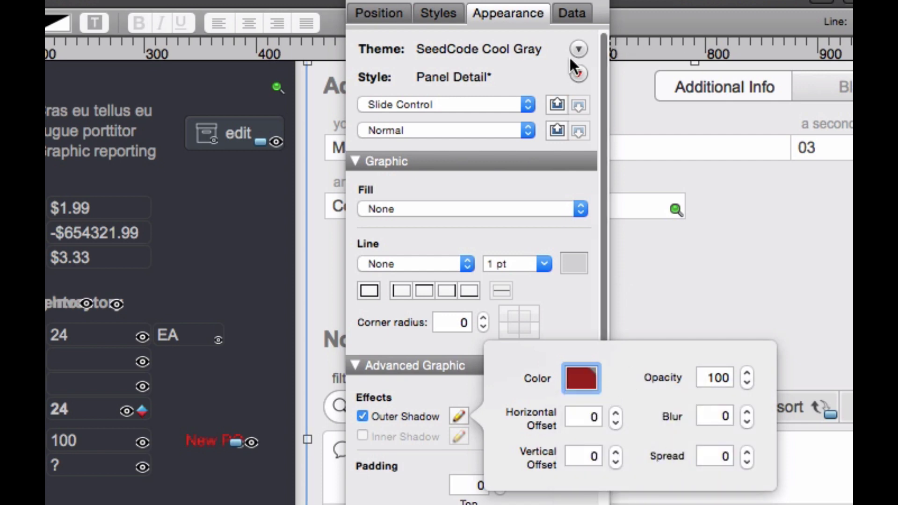
Save the shadow into the Panel Detail style, reselect the slide control, and check the Theme menu.
{"action": "left_click", "coordinate": [579, 73]}
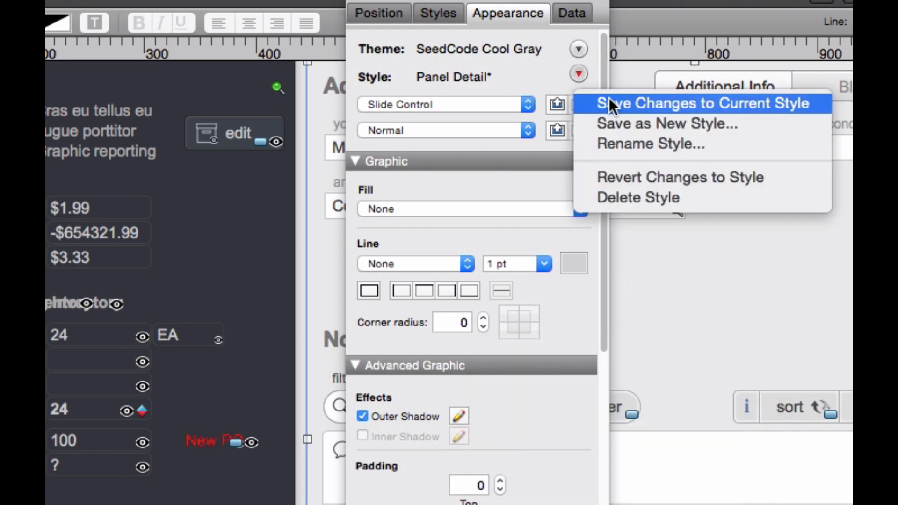
{"action": "left_click", "coordinate": [608, 97]}
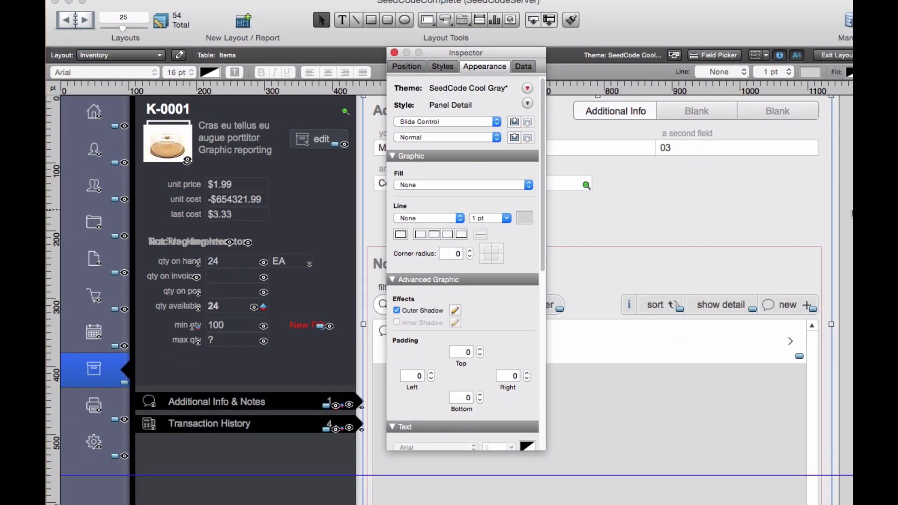
{"action": "left_click", "coordinate": [842, 229]}
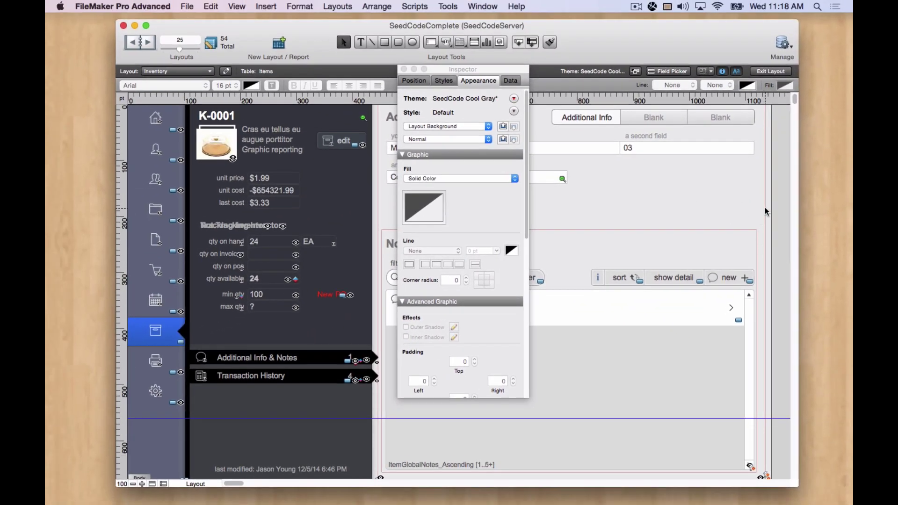
{"action": "left_click", "coordinate": [757, 237]}
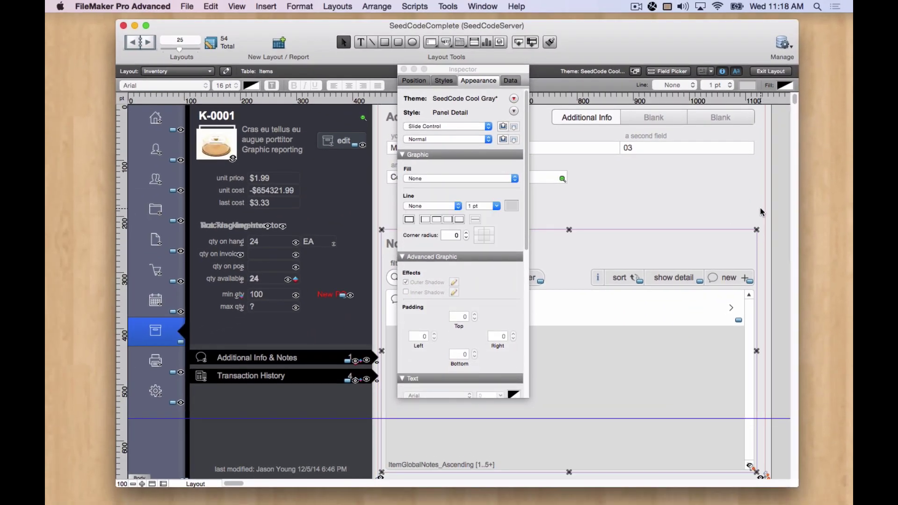
{"action": "left_click", "coordinate": [762, 216]}
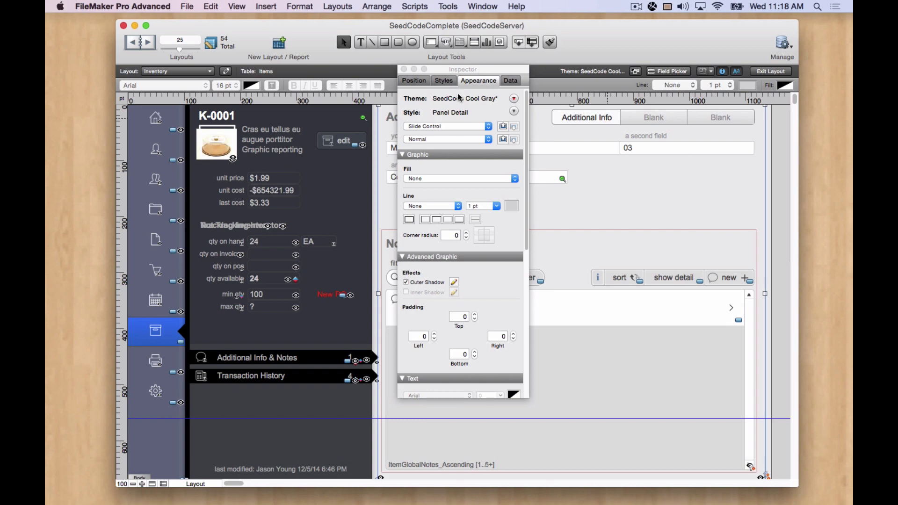
{"action": "left_click", "coordinate": [514, 99]}
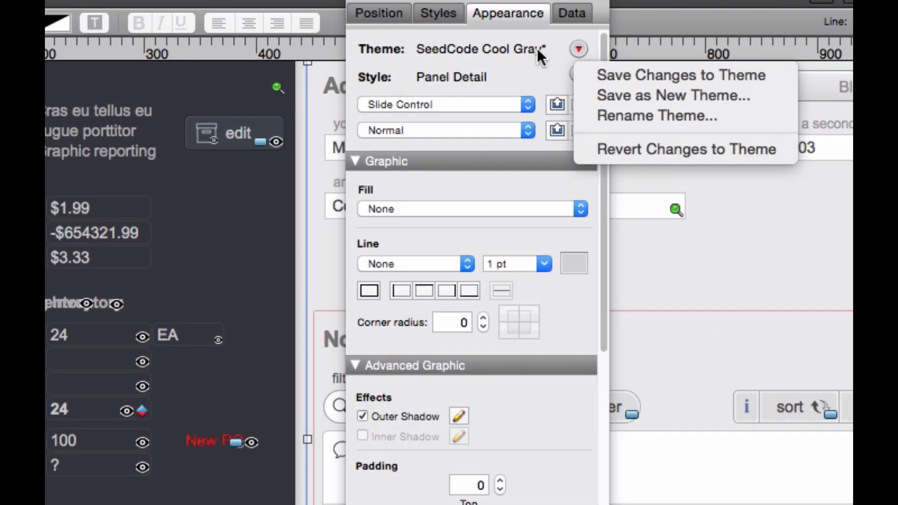
Dismiss the Theme menu without saving changes and deselect everything on the layout.
{"action": "left_click", "coordinate": [499, 53]}
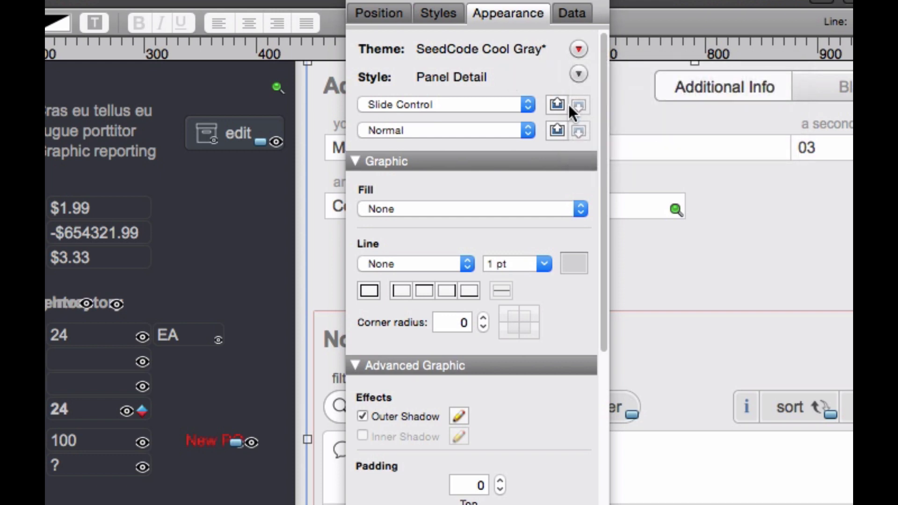
{"action": "key", "text": "Escape"}
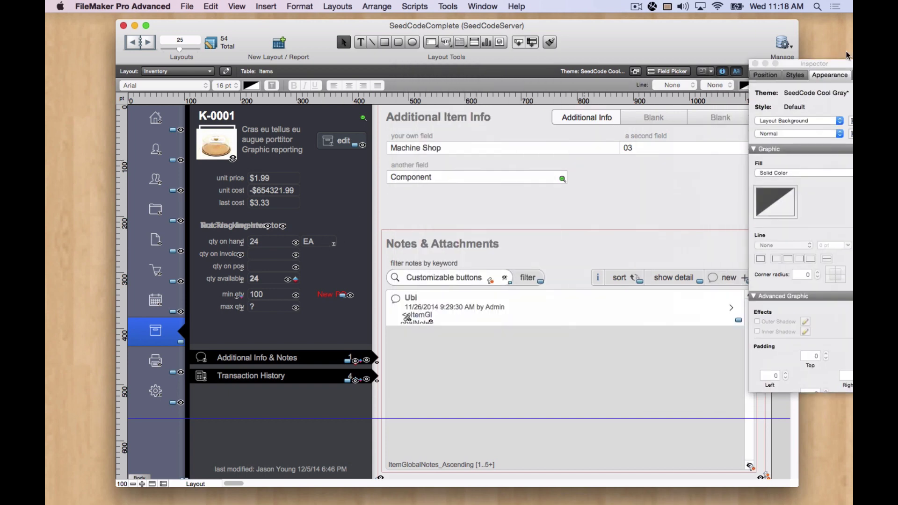
Move the Inspector aside, make the window taller, and turn on the slide control's navigation dots.
{"action": "left_click_drag", "start_coordinate": [462, 70], "coordinate": [852, 70]}
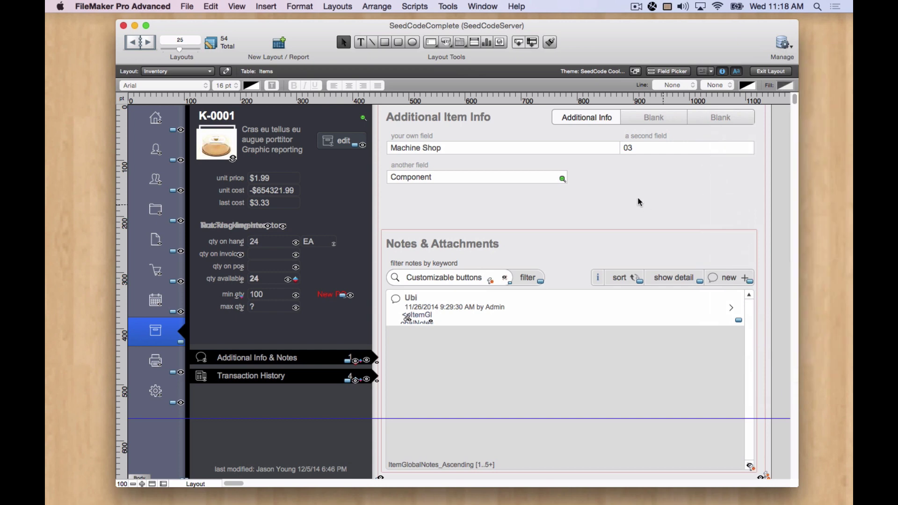
{"action": "double_click", "coordinate": [762, 170]}
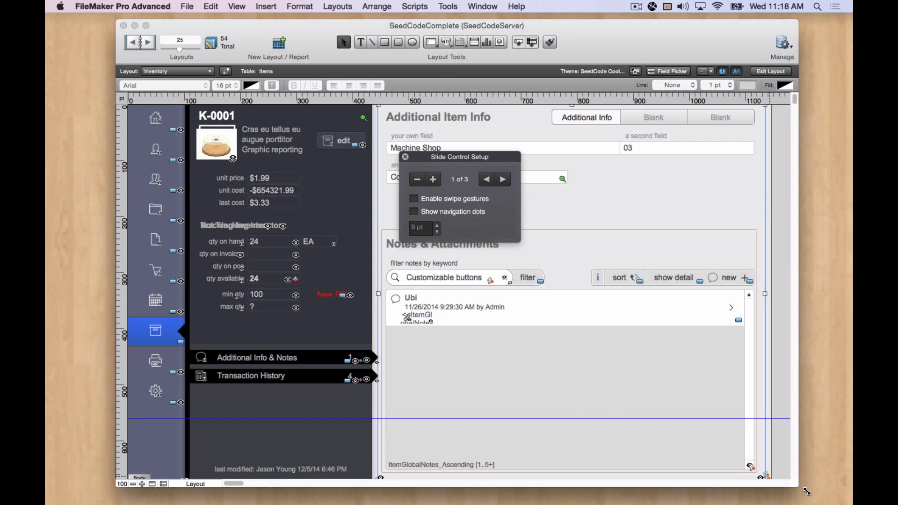
{"action": "left_click_drag", "start_coordinate": [798, 486], "coordinate": [800, 504]}
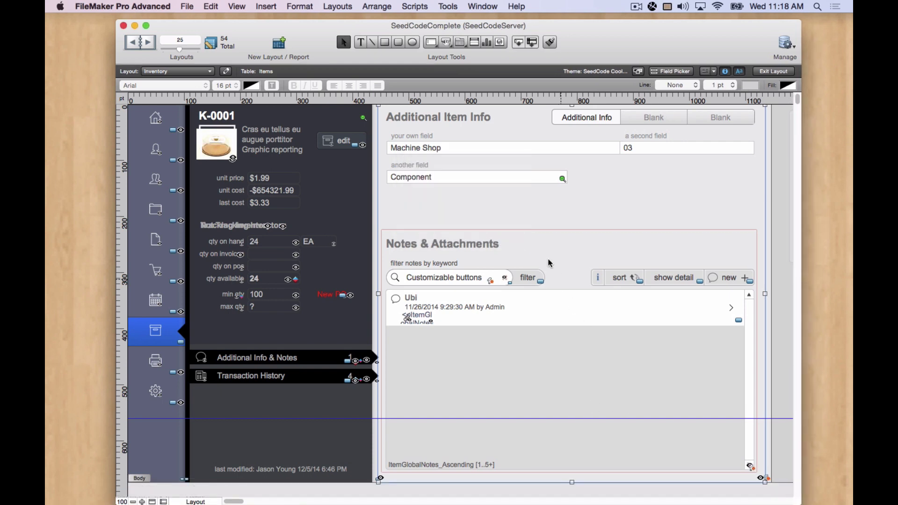
{"action": "double_click", "coordinate": [765, 182]}
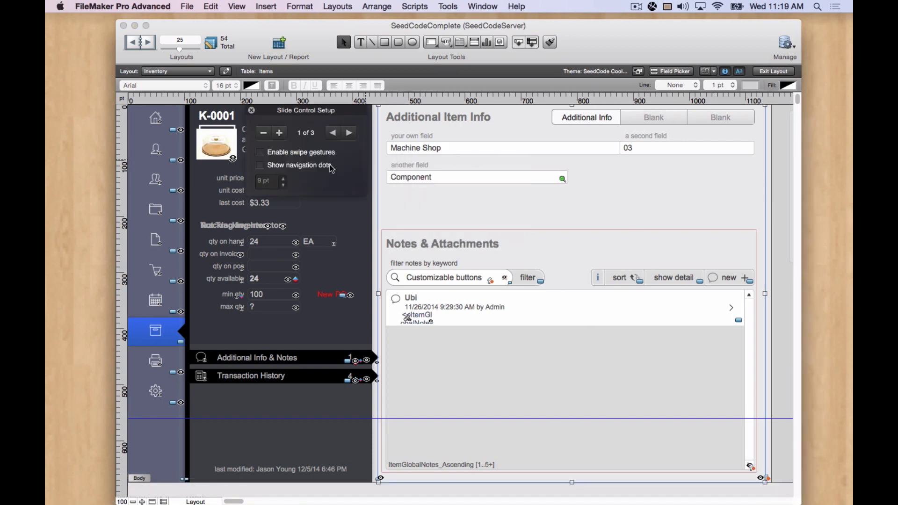
{"action": "left_click", "coordinate": [271, 165]}
Step to panel 3 of 3 and add an empty fourth panel at the end.
{"action": "left_click", "coordinate": [350, 135]}
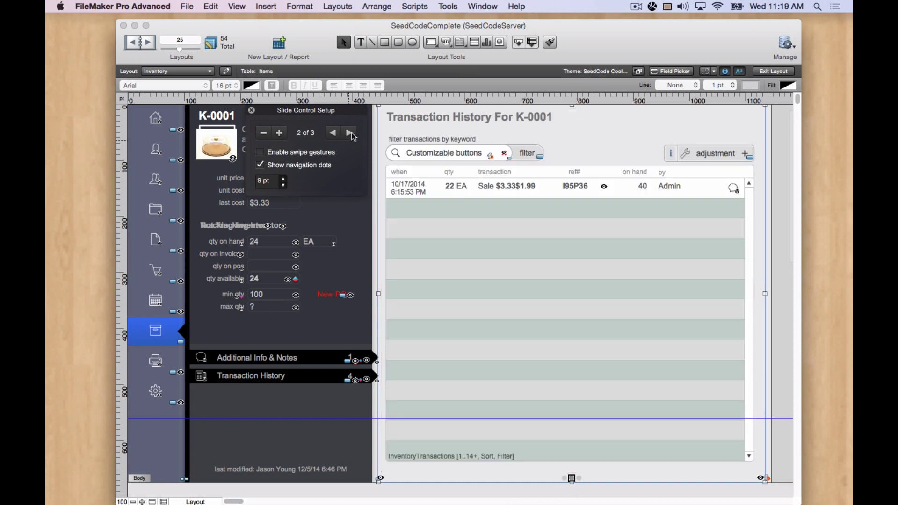
{"action": "left_click", "coordinate": [334, 133]}
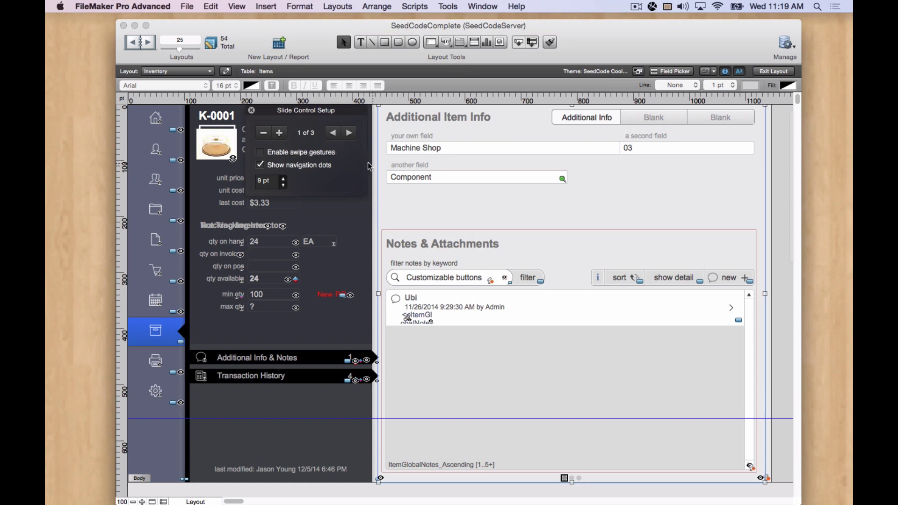
{"action": "left_click", "coordinate": [280, 135]}
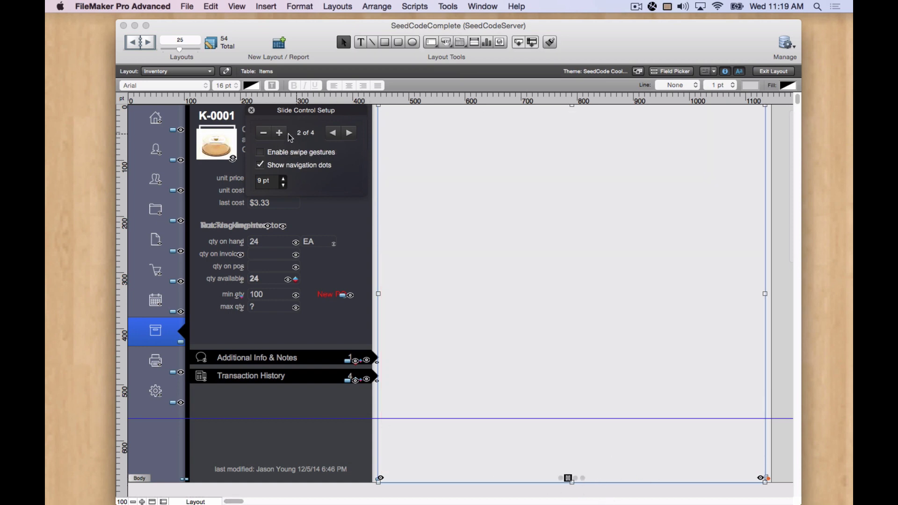
{"action": "left_click", "coordinate": [263, 134]}
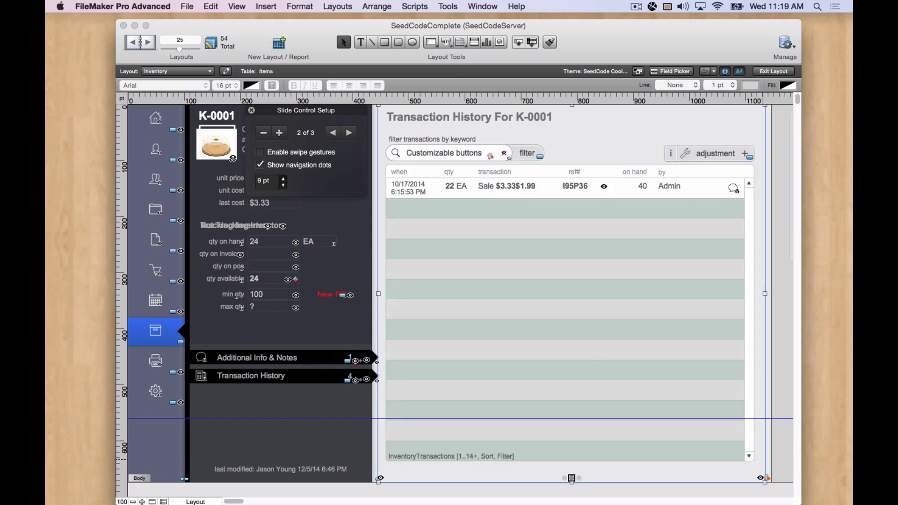
{"action": "left_click", "coordinate": [350, 134]}
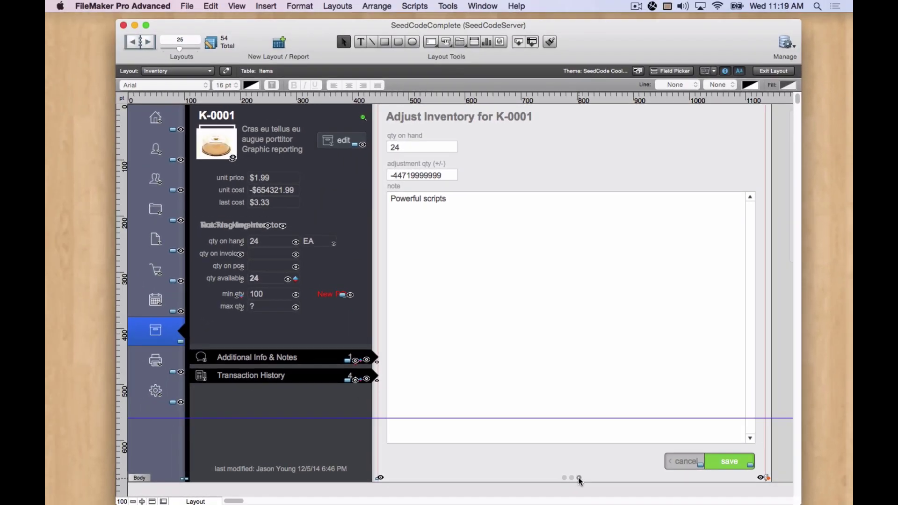
{"action": "left_click", "coordinate": [579, 478]}
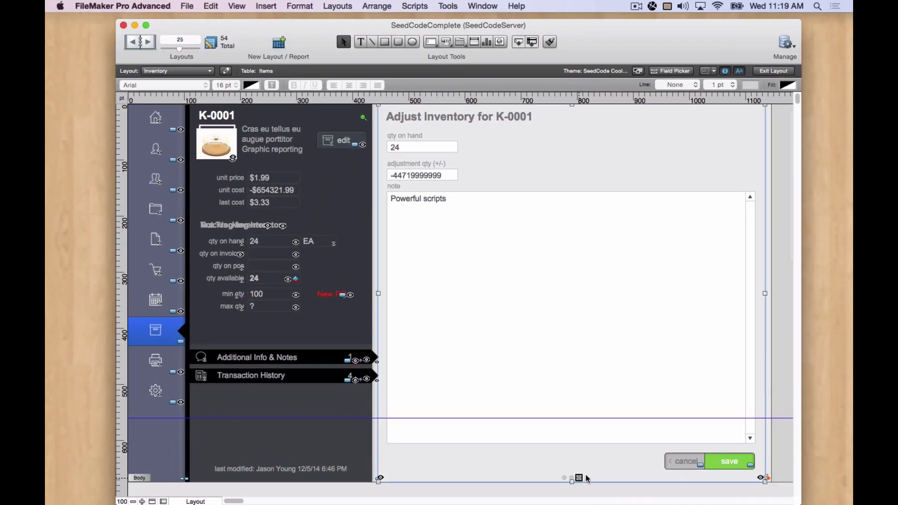
{"action": "double_click", "coordinate": [616, 462]}
{"action": "left_click", "coordinate": [513, 262]}
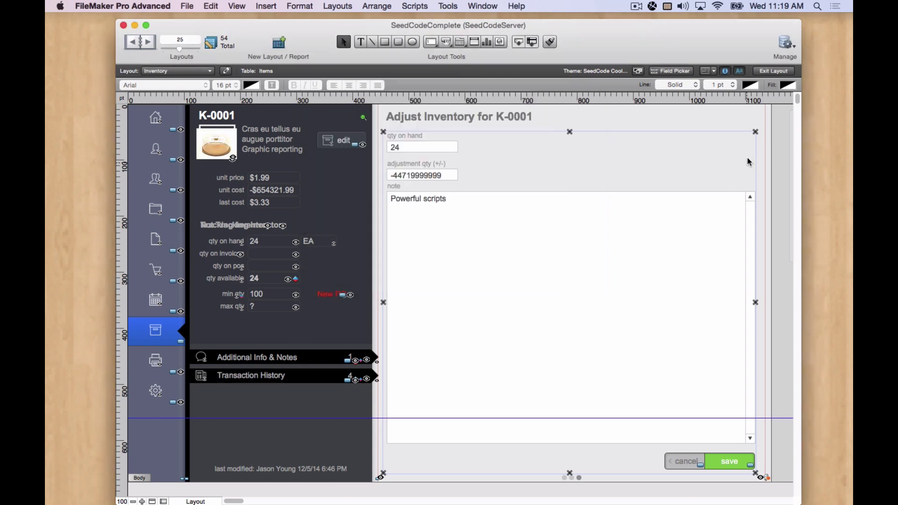
{"action": "double_click", "coordinate": [755, 126]}
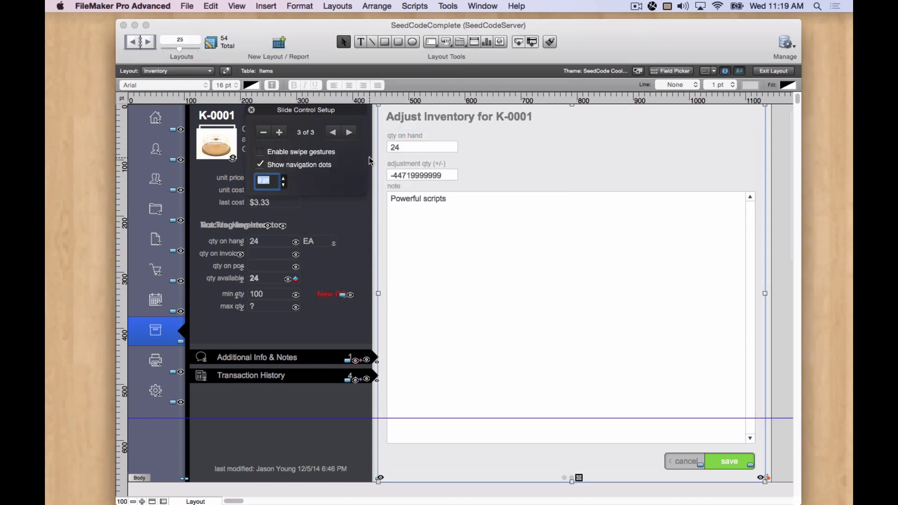
{"action": "left_click", "coordinate": [279, 133]}
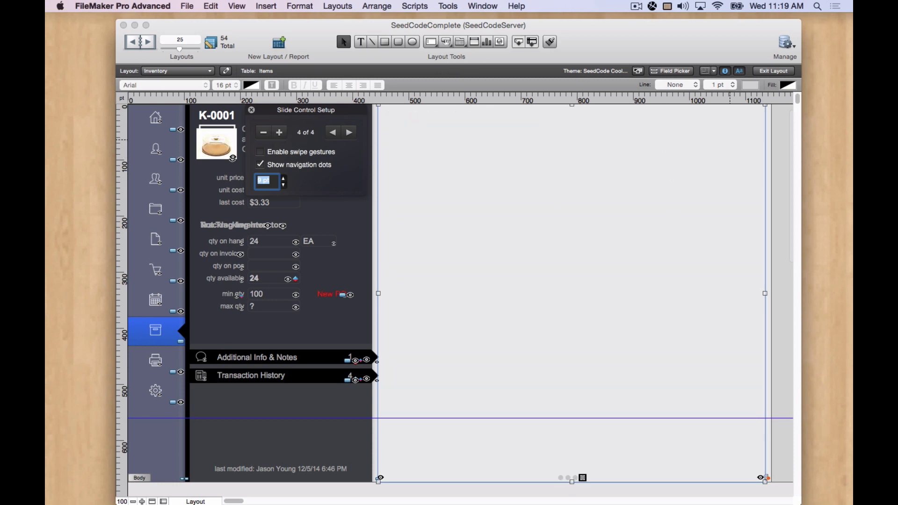
Step through the slide panels in the Inspector's Position tab, checking the Adjust Inventory panel's name panel_Adjustment.
{"action": "key", "text": "super+i"}
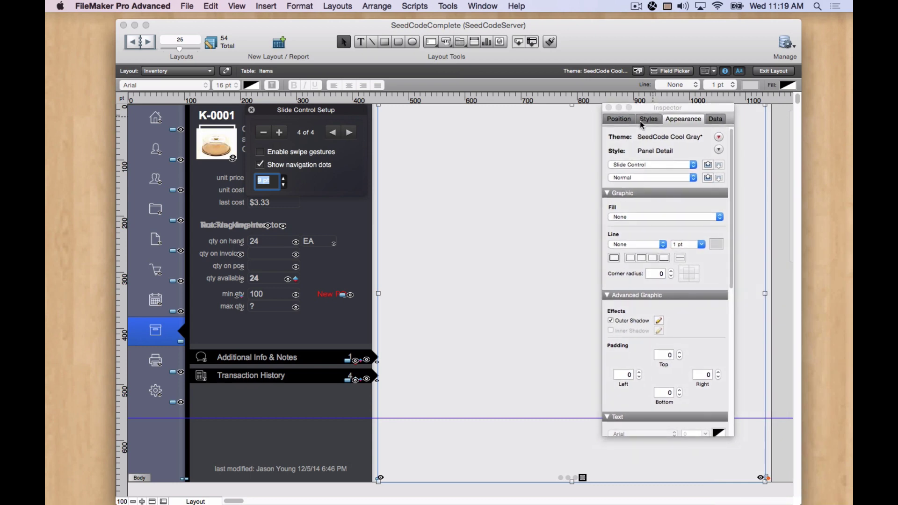
{"action": "left_click", "coordinate": [619, 119]}
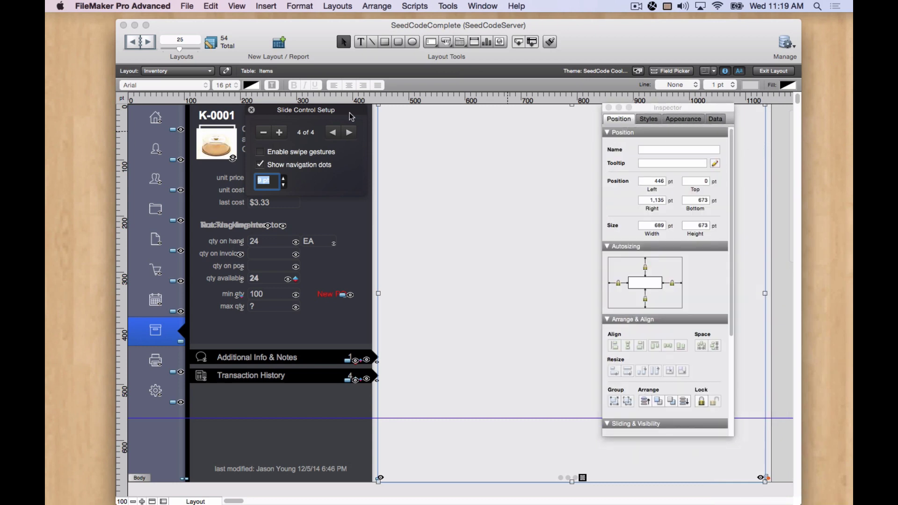
{"action": "left_click", "coordinate": [332, 133]}
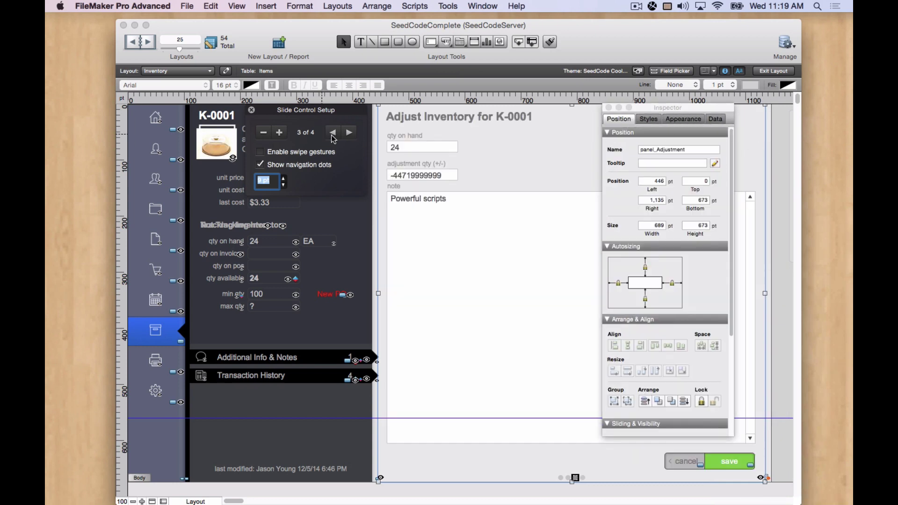
{"action": "left_click", "coordinate": [332, 133]}
{"action": "left_click", "coordinate": [332, 133]}
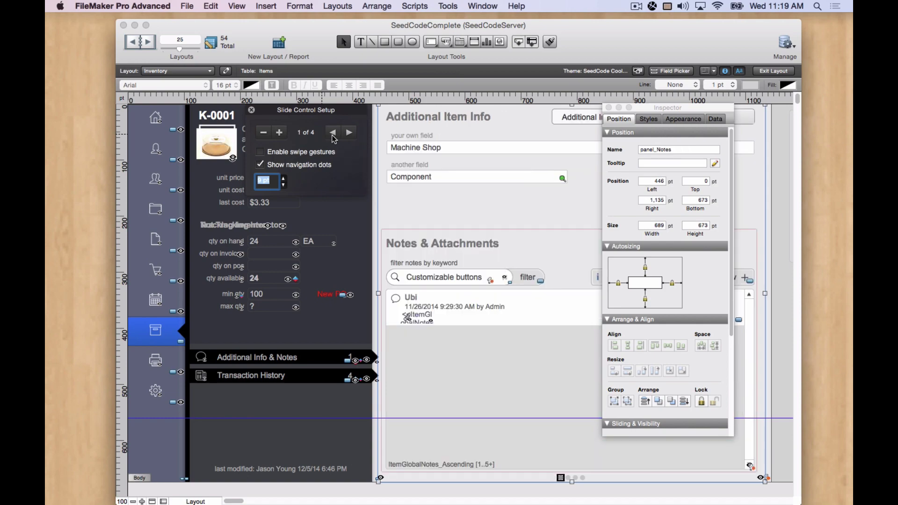
{"action": "left_click", "coordinate": [332, 133]}
{"action": "left_click", "coordinate": [332, 134]}
{"action": "left_click", "coordinate": [333, 134]}
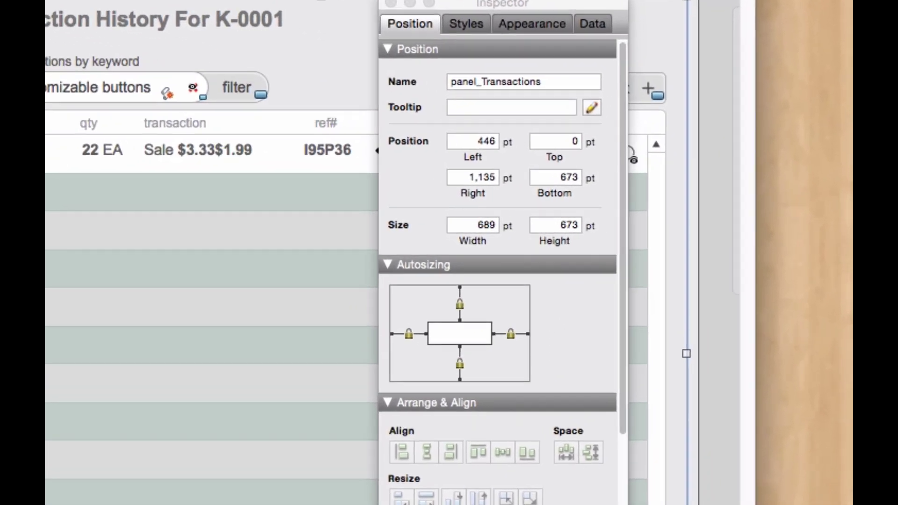
{"action": "left_click", "coordinate": [308, 132]}
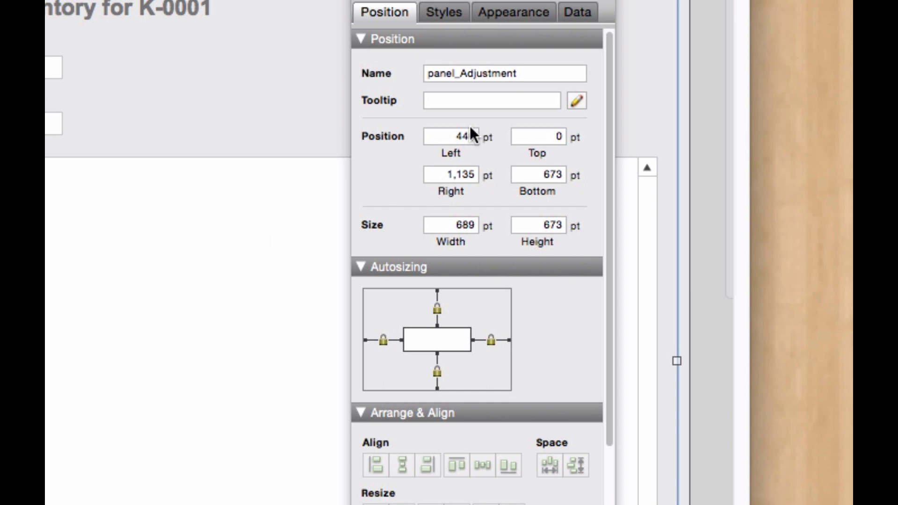
{"action": "left_click", "coordinate": [500, 78]}
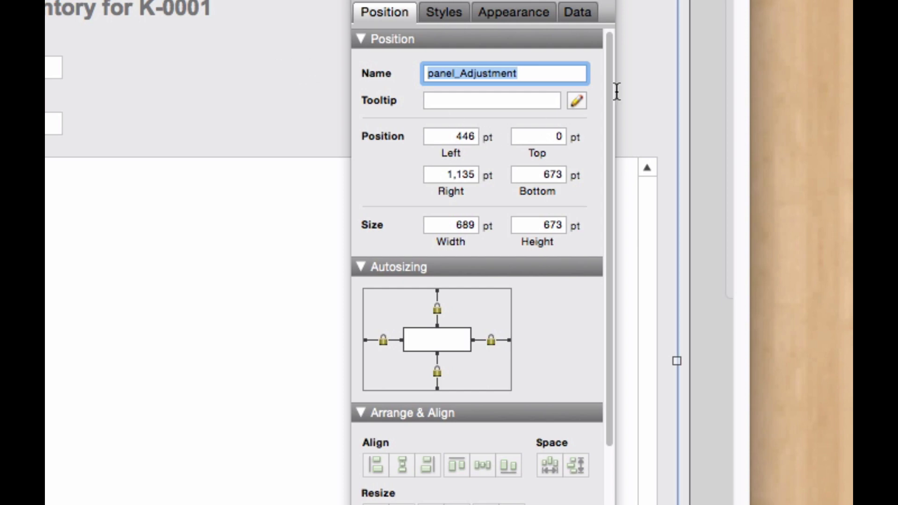
{"action": "left_click", "coordinate": [663, 57]}
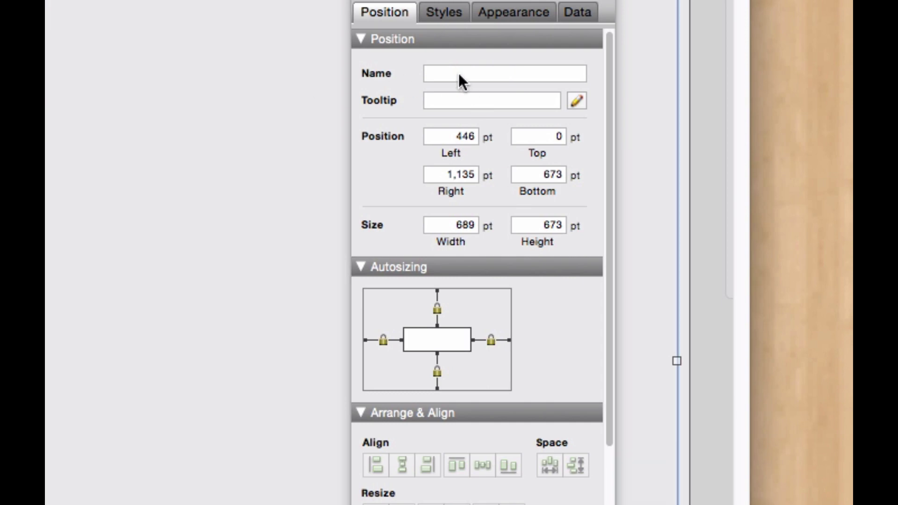
Name the new empty fourth panel panel_Vendors and copy that name.
{"action": "left_click", "coordinate": [459, 74]}
{"action": "type", "text": "panel_"}
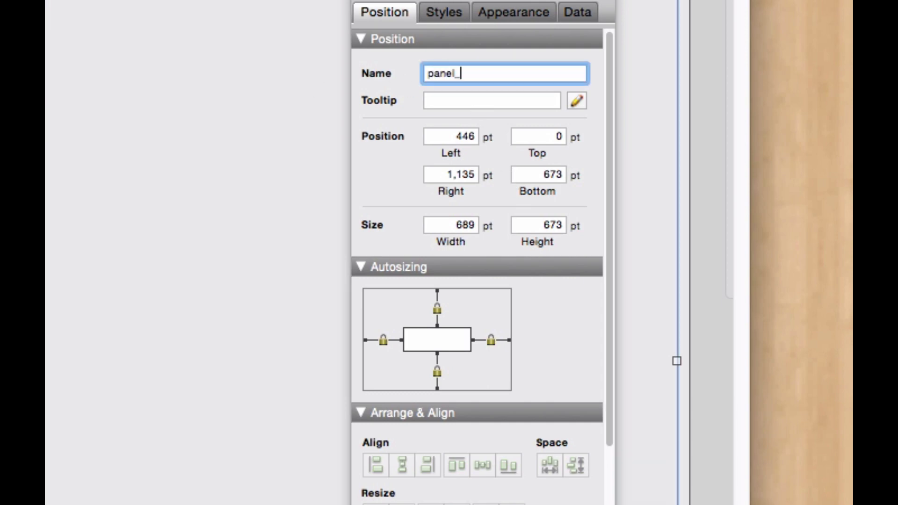
{"action": "type", "text": "Vendors"}
{"action": "key", "text": "Return"}
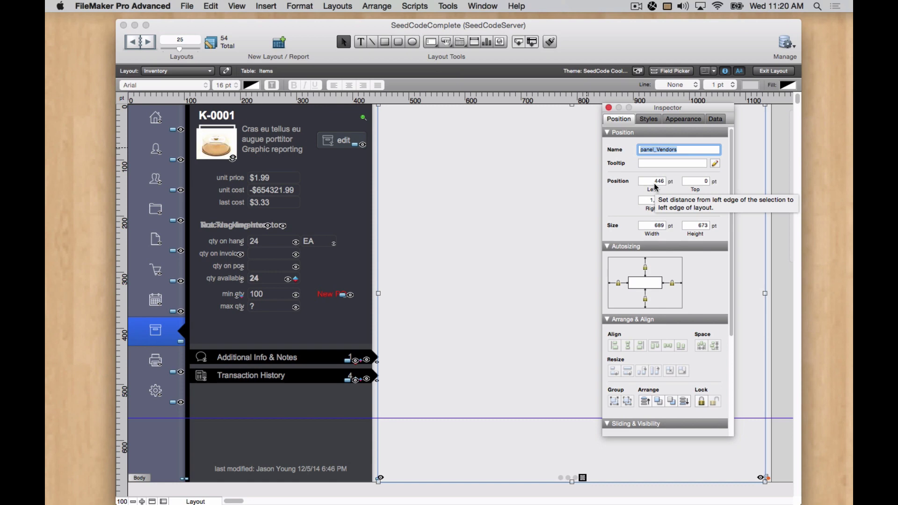
{"action": "key", "text": "super+c"}
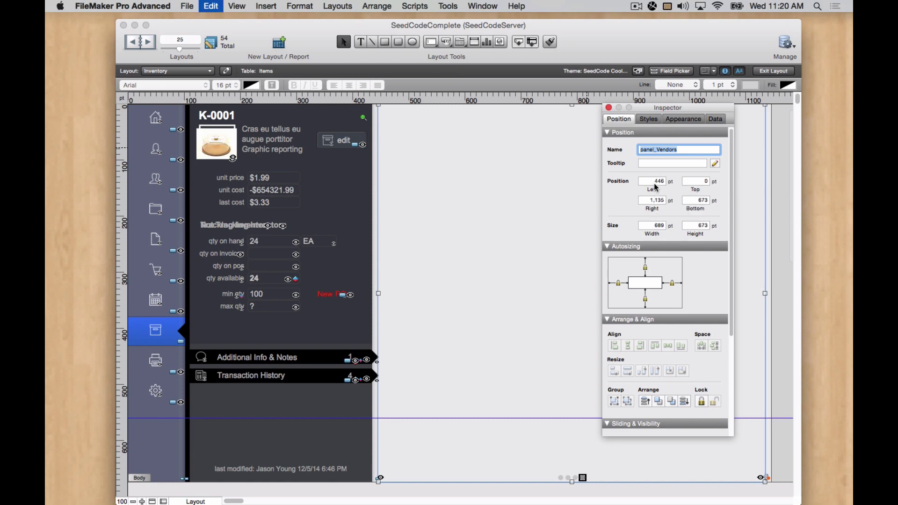
Lock panel_Vendors in place, zoom the layout to 150%, and scroll back to the sidebar.
{"action": "left_click", "coordinate": [702, 404]}
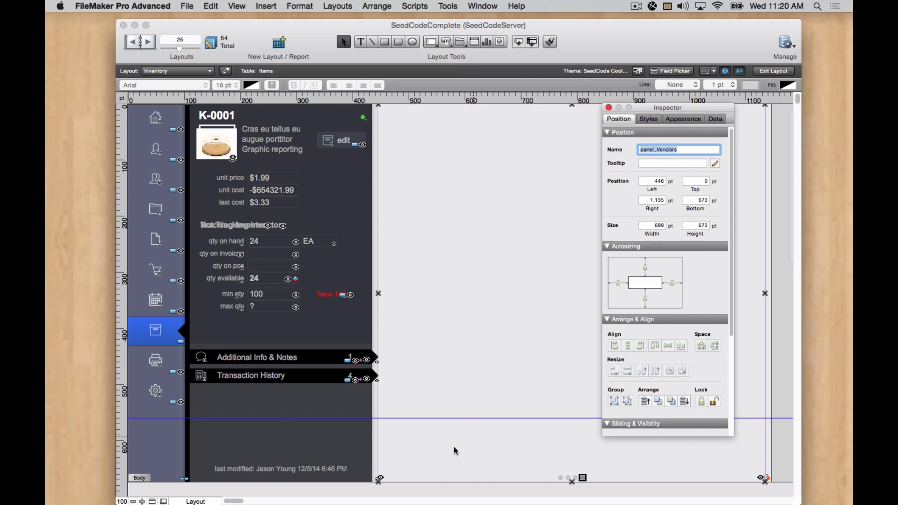
{"action": "left_click", "coordinate": [144, 502]}
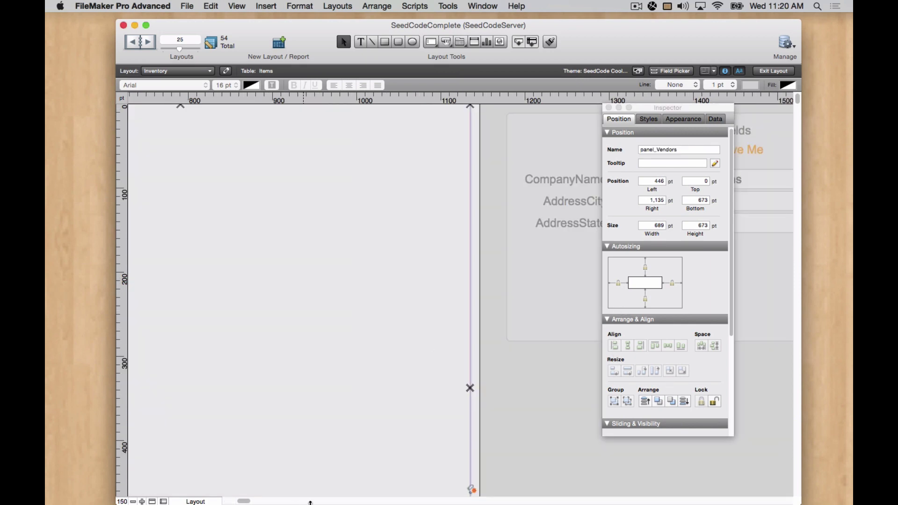
{"action": "left_click_drag", "start_coordinate": [243, 501], "coordinate": [230, 502]}
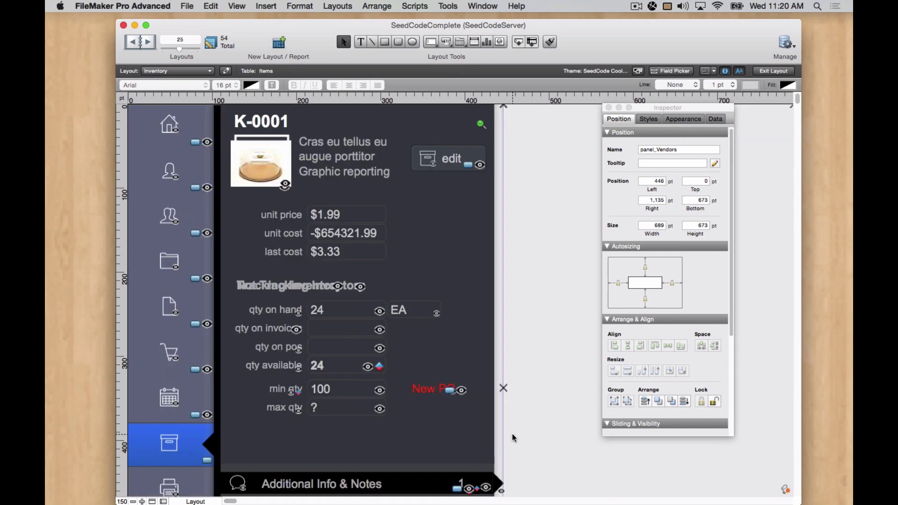
{"action": "scroll", "coordinate": [512, 433], "scroll_direction": "down", "scroll_amount": 5}
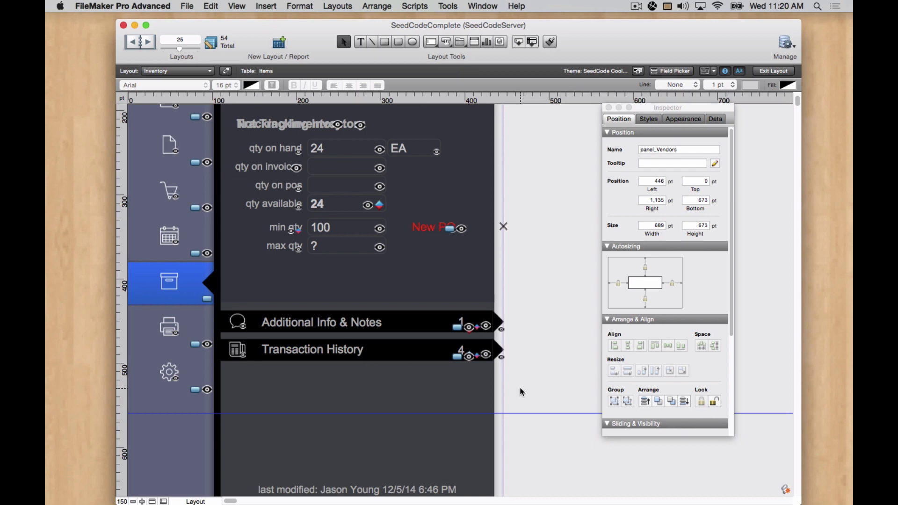
Duplicate the Transaction History sidebar row and nudge the copy into alignment directly beneath it.
{"action": "left_click_drag", "start_coordinate": [522, 388], "coordinate": [220, 331]}
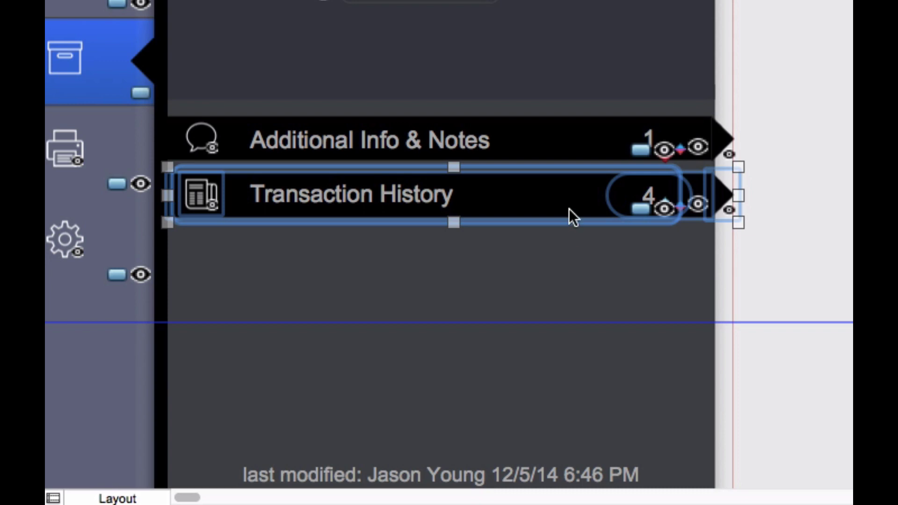
{"action": "left_click_drag", "start_coordinate": [568, 208], "coordinate": [570, 265]}
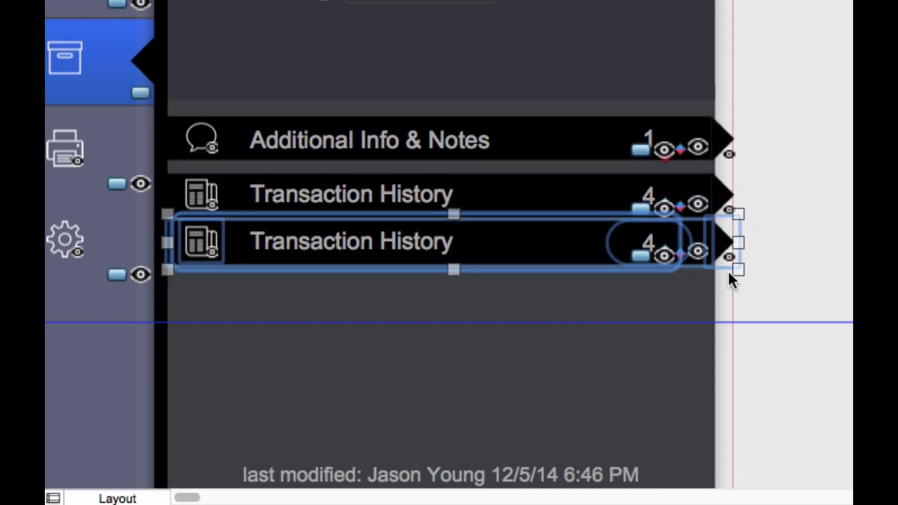
{"action": "key", "text": "Down"}
{"action": "key", "text": "Down"}
{"action": "key", "text": "Down"}
{"action": "key", "text": "Down"}
{"action": "key", "text": "Down"}
{"action": "key", "text": "Down"}
{"action": "key", "text": "Down"}
{"action": "key", "text": "Down"}
{"action": "key", "text": "Down"}
{"action": "key", "text": "Down"}
{"action": "key", "text": "Down"}
{"action": "key", "text": "Down"}
{"action": "key", "text": "Down"}
{"action": "key", "text": "Down"}
{"action": "key", "text": "Down"}
{"action": "key", "text": "Down"}
{"action": "key", "text": "Down"}
{"action": "key", "text": "Up"}
{"action": "key", "text": "Up"}
{"action": "key", "text": "Up"}
{"action": "key", "text": "Up"}
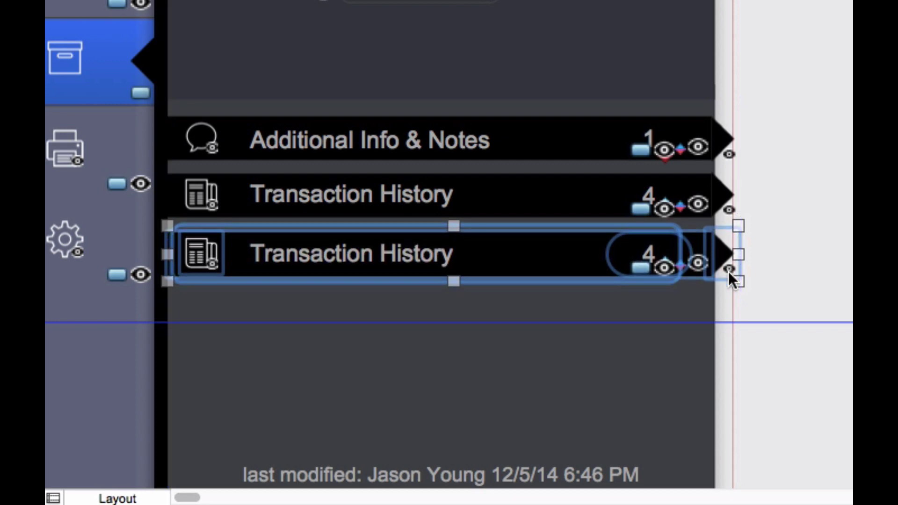
{"action": "key", "text": "Up"}
{"action": "key", "text": "Up"}
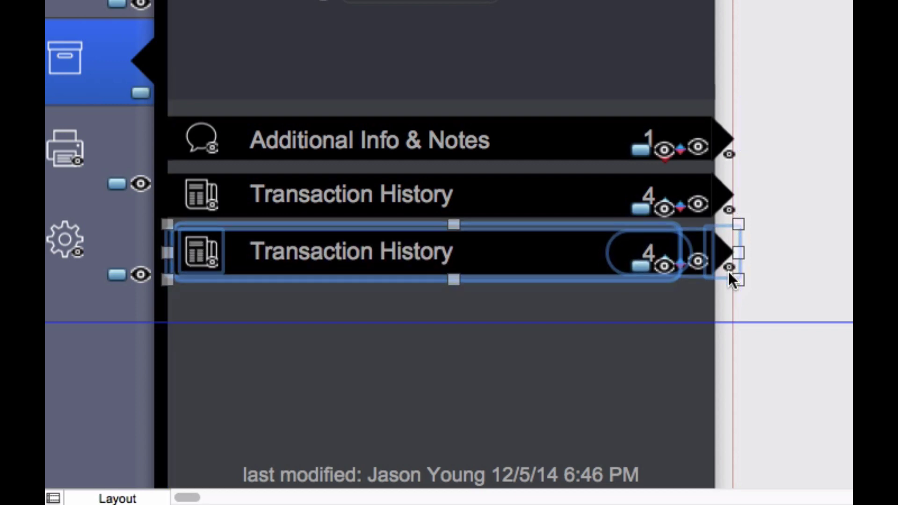
{"action": "key", "text": "Up"}
{"action": "key", "text": "Up"}
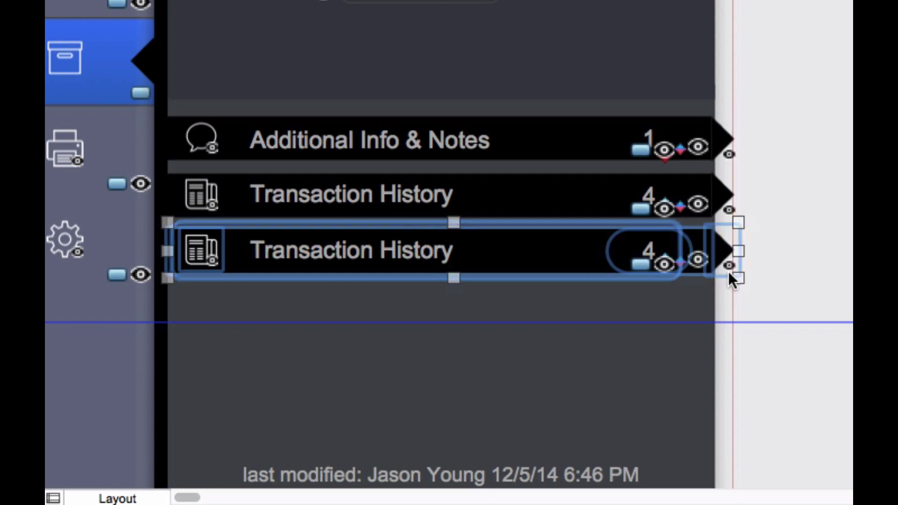
{"action": "key", "text": "Down"}
{"action": "key", "text": "Down"}
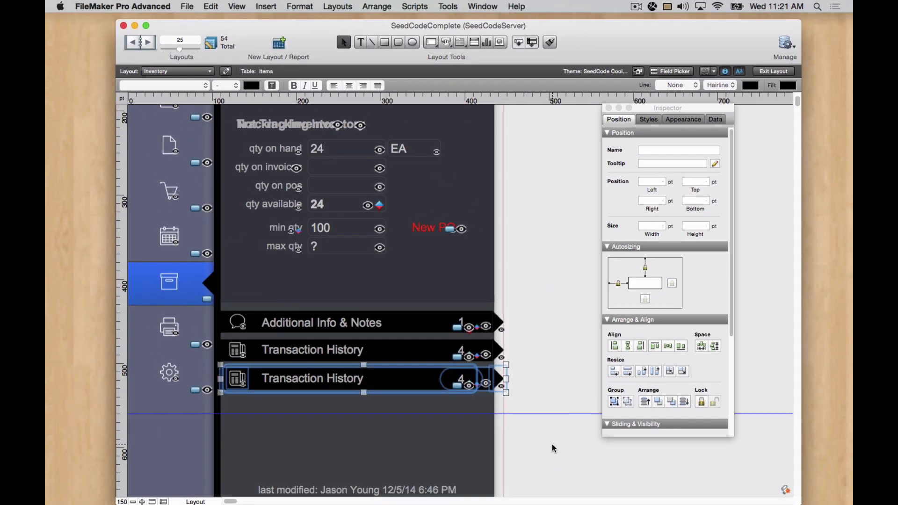
Make the new row's arrow hide unless panel_Vendors is front by replacing panel_Transactions in its formula.
{"action": "left_click", "coordinate": [547, 443]}
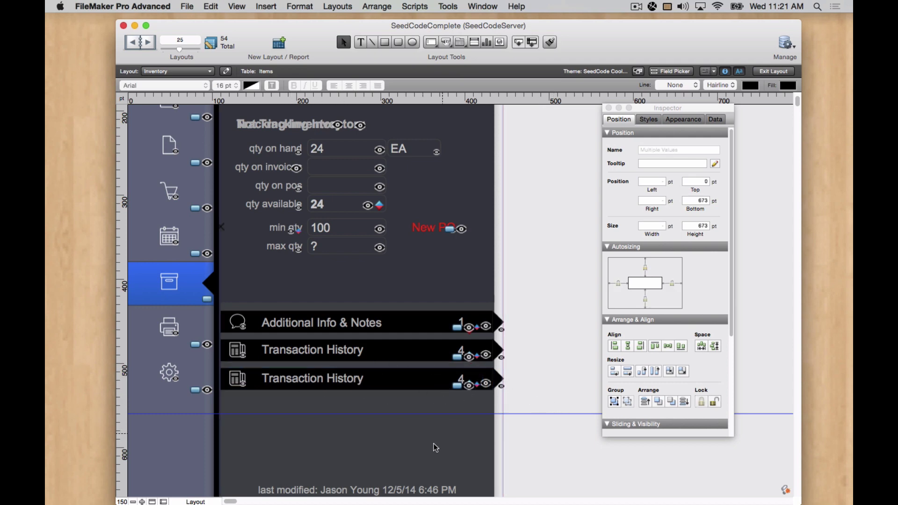
{"action": "left_click", "coordinate": [501, 380]}
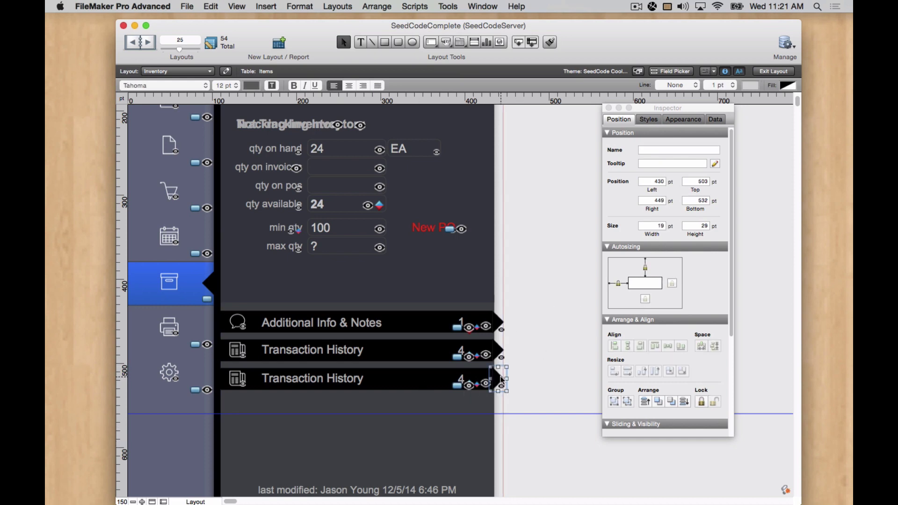
{"action": "left_click", "coordinate": [714, 119]}
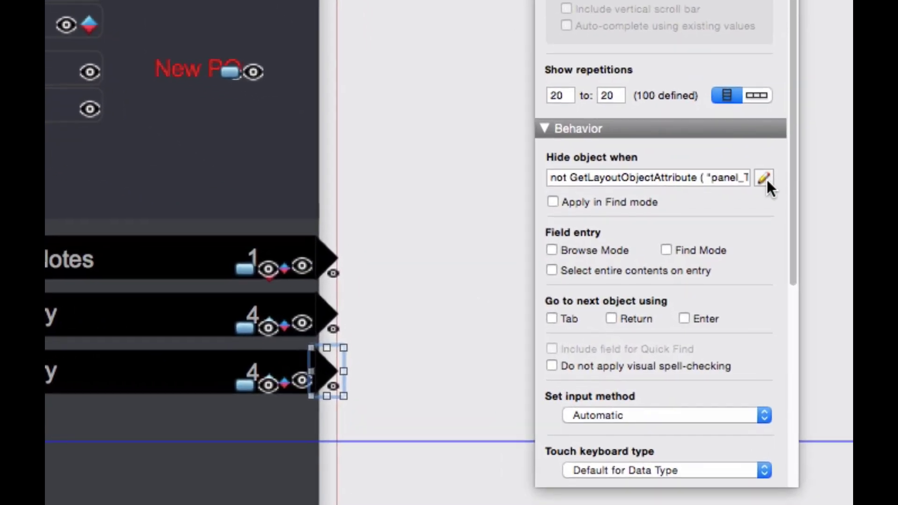
{"action": "left_click", "coordinate": [763, 178]}
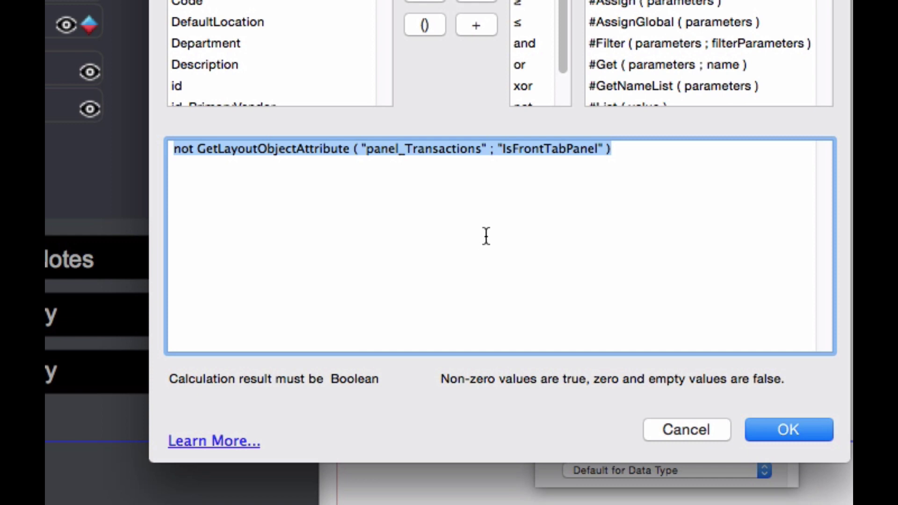
{"action": "left_click", "coordinate": [504, 222]}
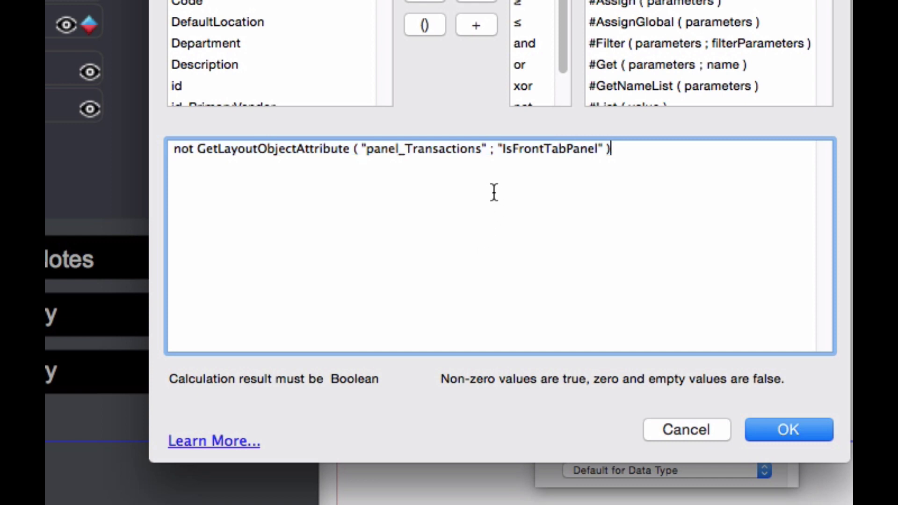
{"action": "double_click", "coordinate": [481, 149]}
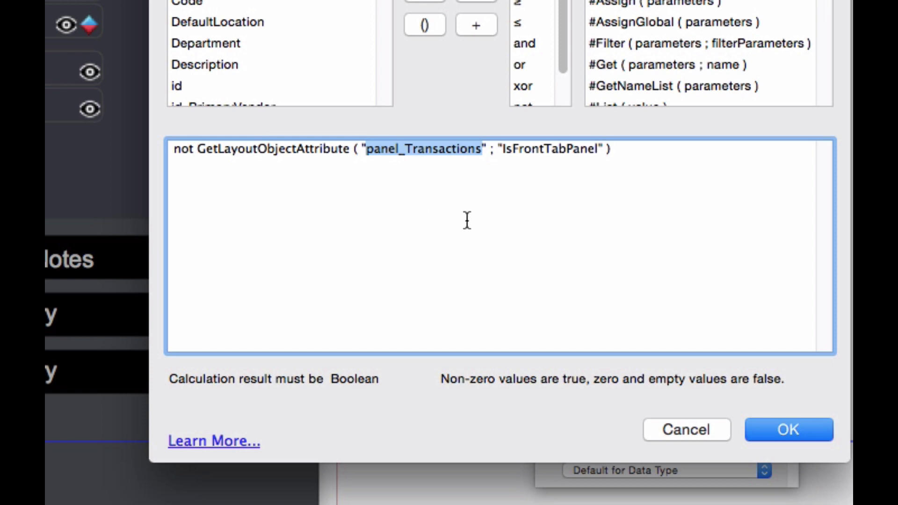
{"action": "key", "text": "super+v"}
Change the new row button's hide condition from panel_Transactions to panel_Vendors.
{"action": "left_click", "coordinate": [788, 429]}
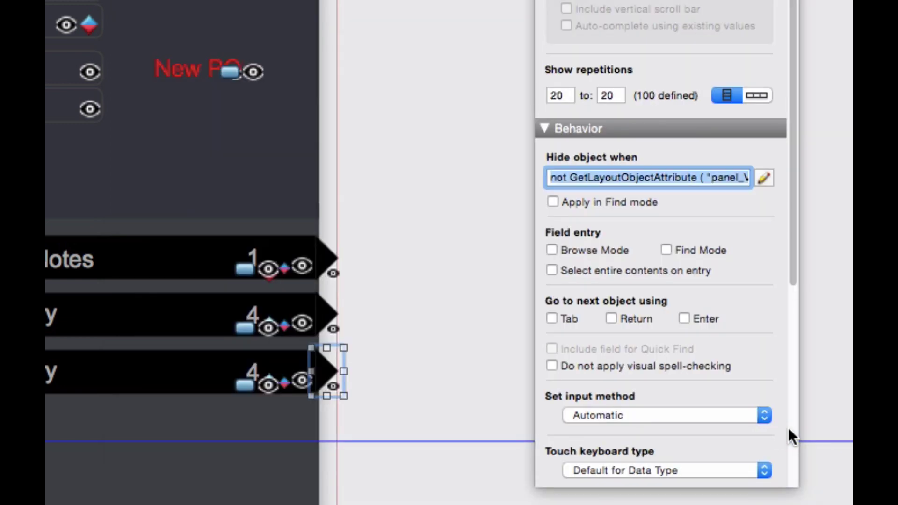
{"action": "left_click", "coordinate": [306, 352]}
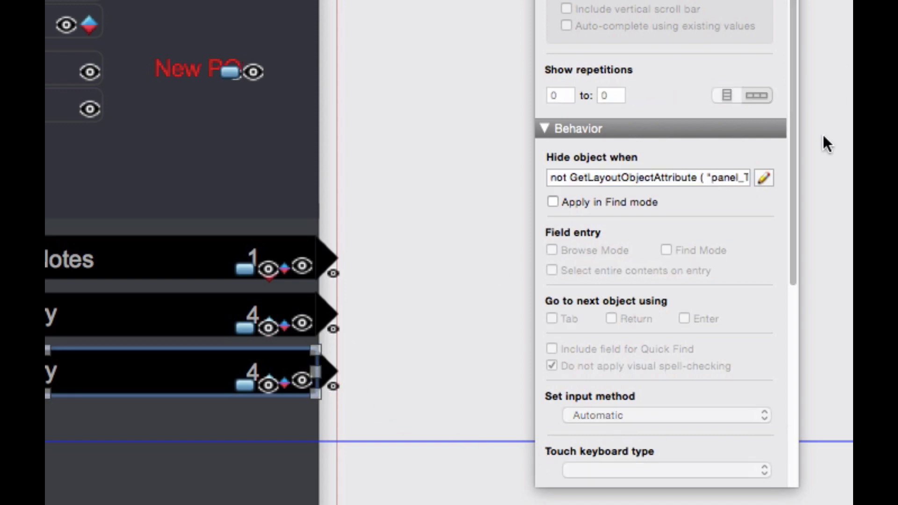
{"action": "left_click", "coordinate": [764, 178]}
{"action": "left_click", "coordinate": [468, 150]}
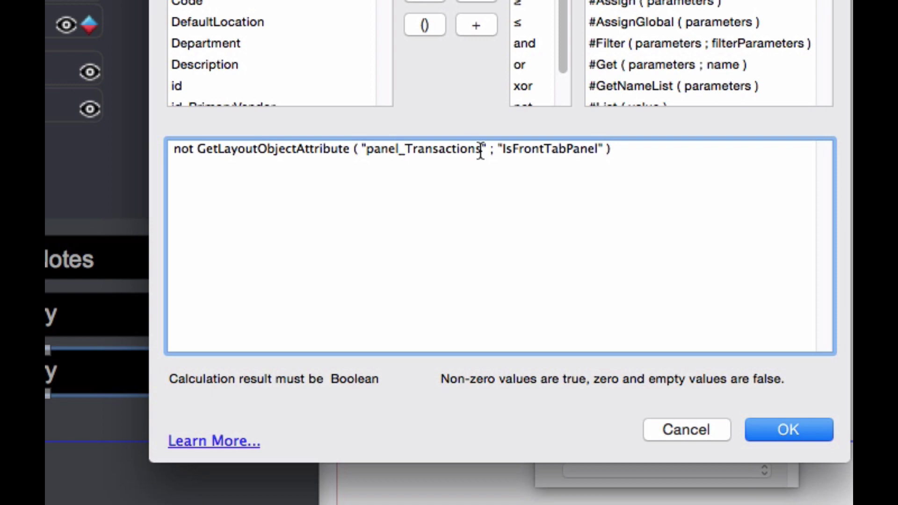
{"action": "left_click_drag", "start_coordinate": [482, 150], "coordinate": [367, 154]}
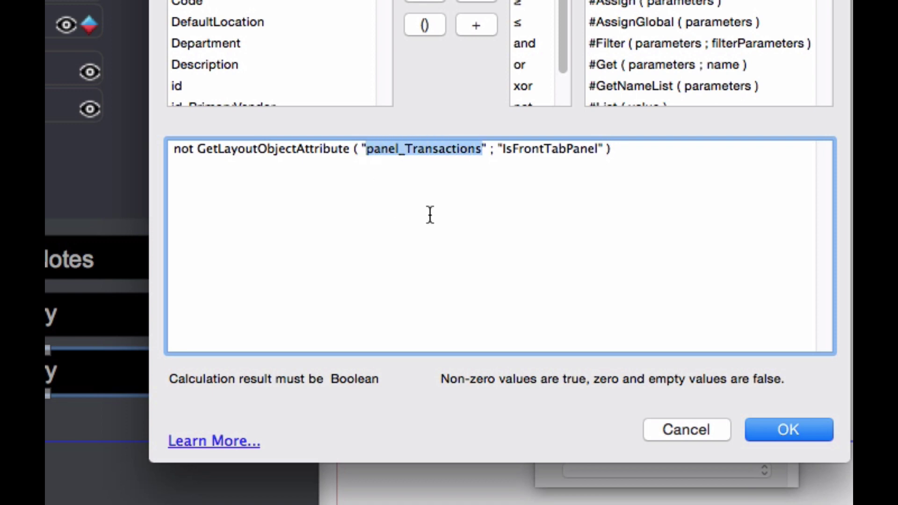
{"action": "key", "text": "super+v"}
{"action": "left_click", "coordinate": [780, 423]}
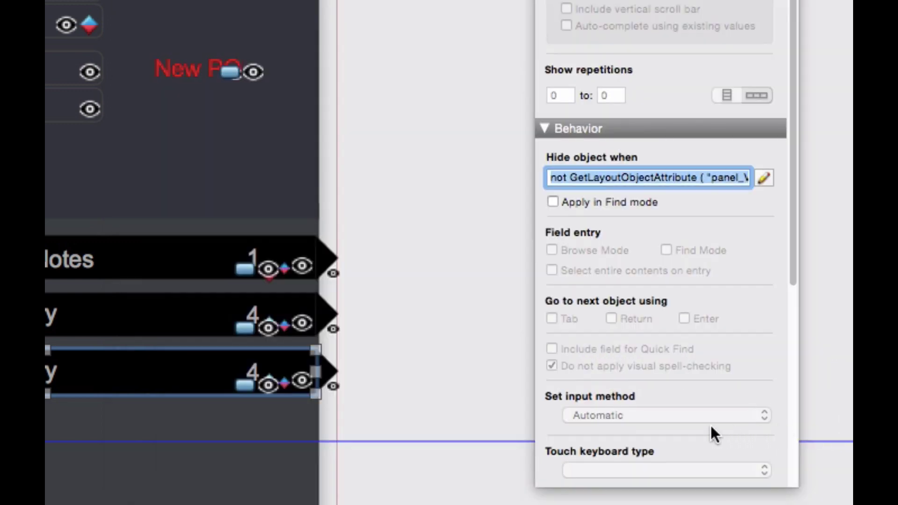
Point the row's other layered object's hide condition at panel_Vendors as well.
{"action": "left_click", "coordinate": [101, 387]}
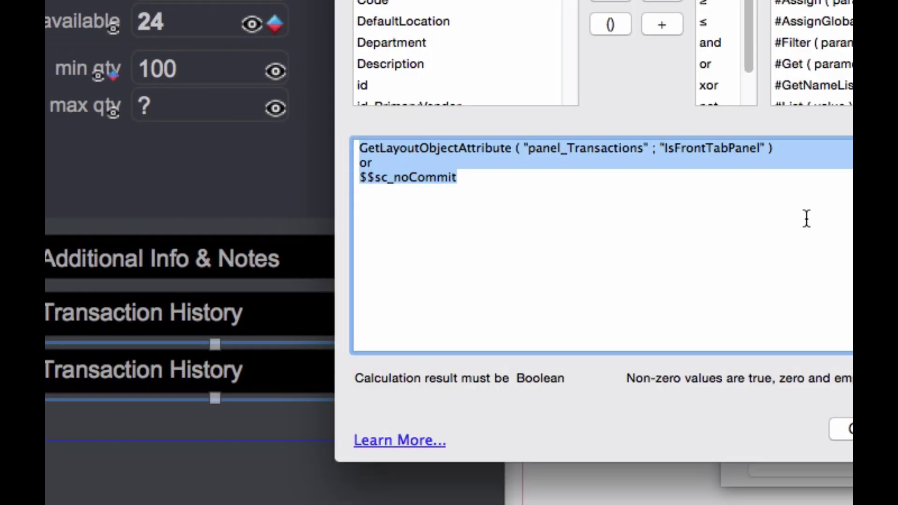
{"action": "left_click", "coordinate": [663, 211]}
{"action": "left_click", "coordinate": [647, 149]}
{"action": "left_click_drag", "start_coordinate": [646, 149], "coordinate": [530, 150]}
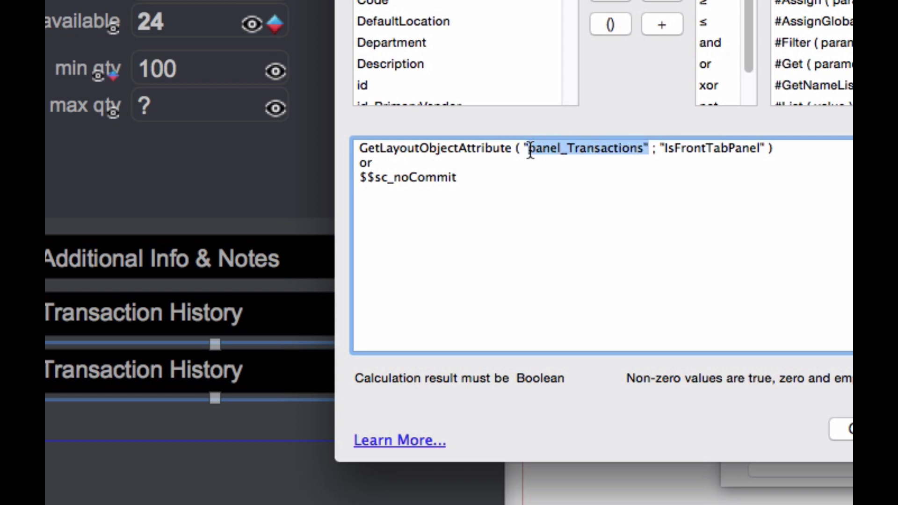
{"action": "left_click", "coordinate": [634, 171]}
{"action": "left_click_drag", "start_coordinate": [644, 150], "coordinate": [531, 152]}
{"action": "type", "text": "panel_Vendors"}
{"action": "key", "text": "Return"}
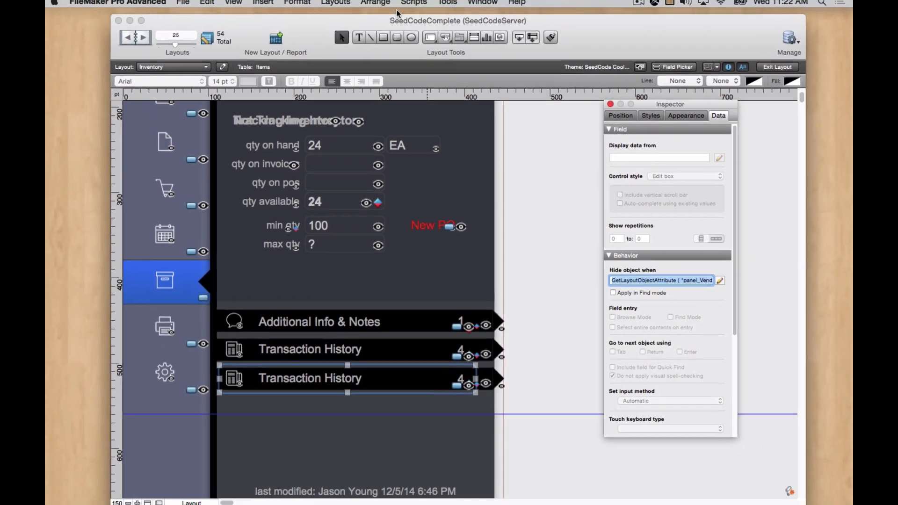
Send the selected row object back two layers in the stacking order.
{"action": "left_click", "coordinate": [375, 2]}
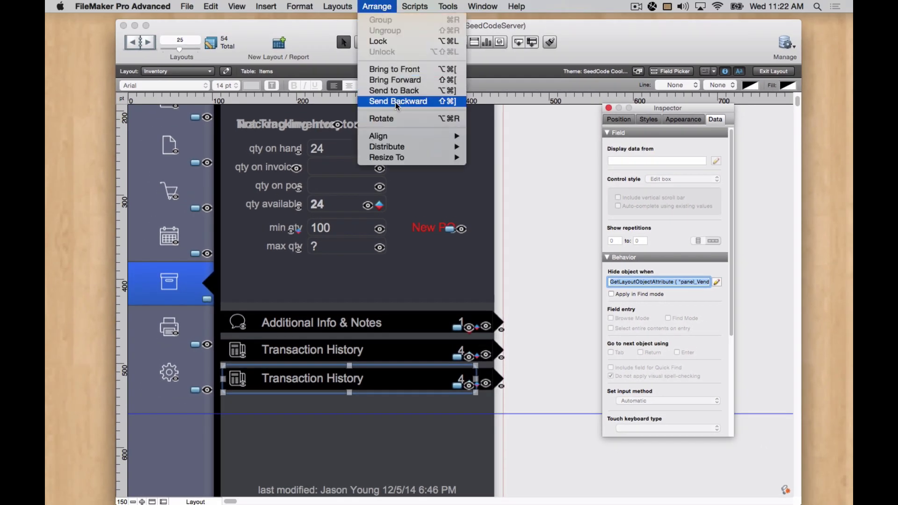
{"action": "left_click", "coordinate": [397, 102]}
{"action": "left_click", "coordinate": [377, 8]}
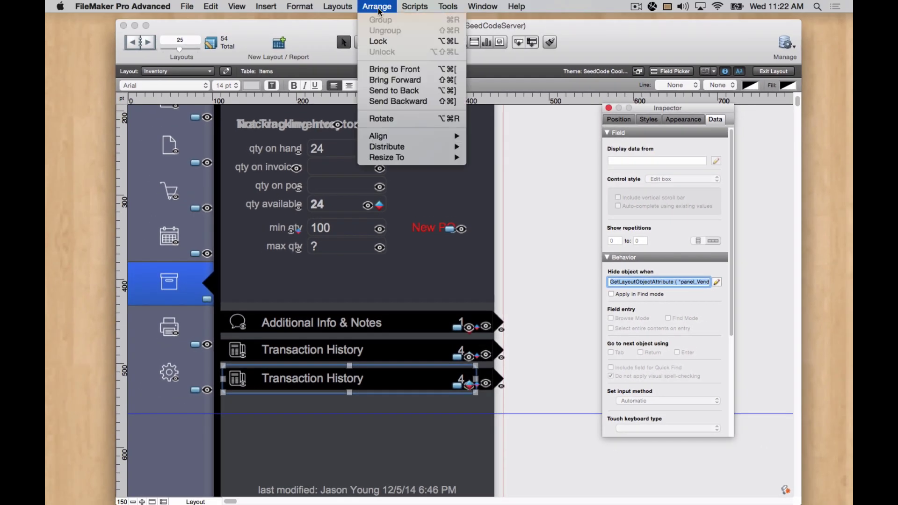
{"action": "left_click", "coordinate": [386, 102]}
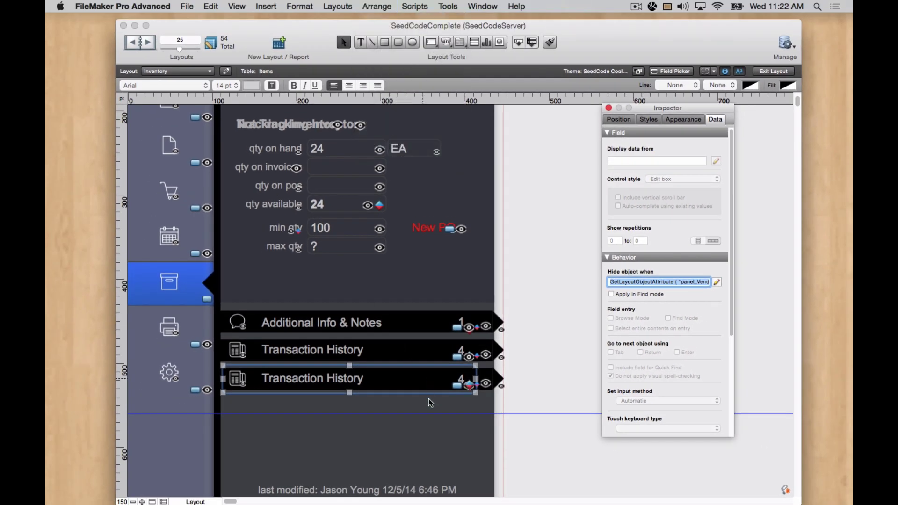
Relabel the third row from Transaction History to 'Vendors'.
{"action": "double_click", "coordinate": [371, 388]}
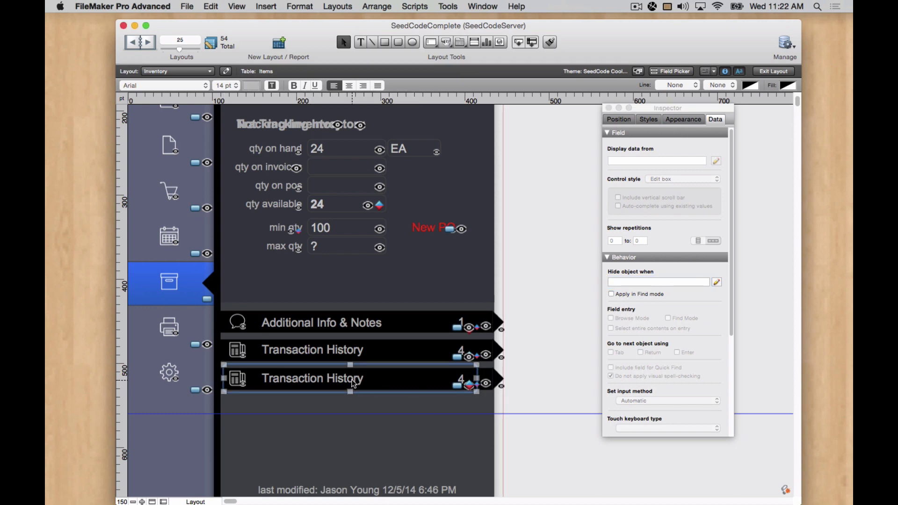
{"action": "left_click_drag", "start_coordinate": [371, 379], "coordinate": [262, 380]}
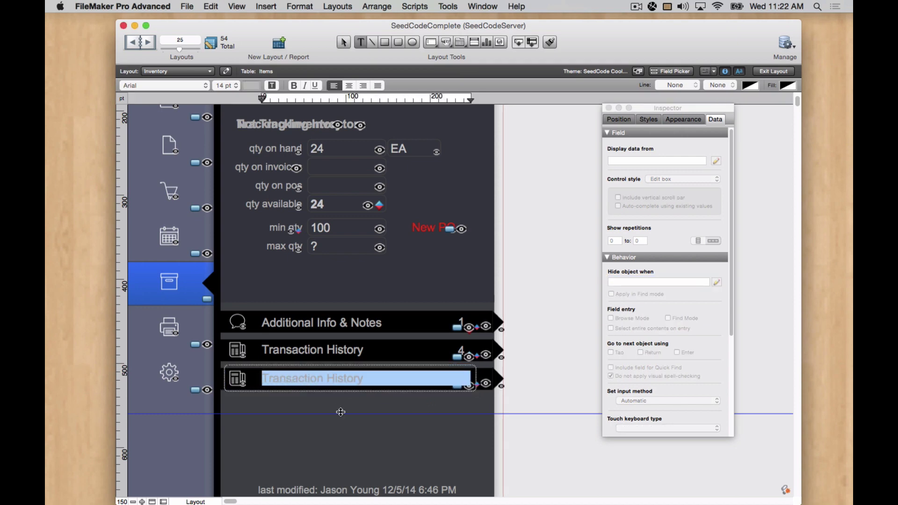
{"action": "type", "text": "Vendors"}
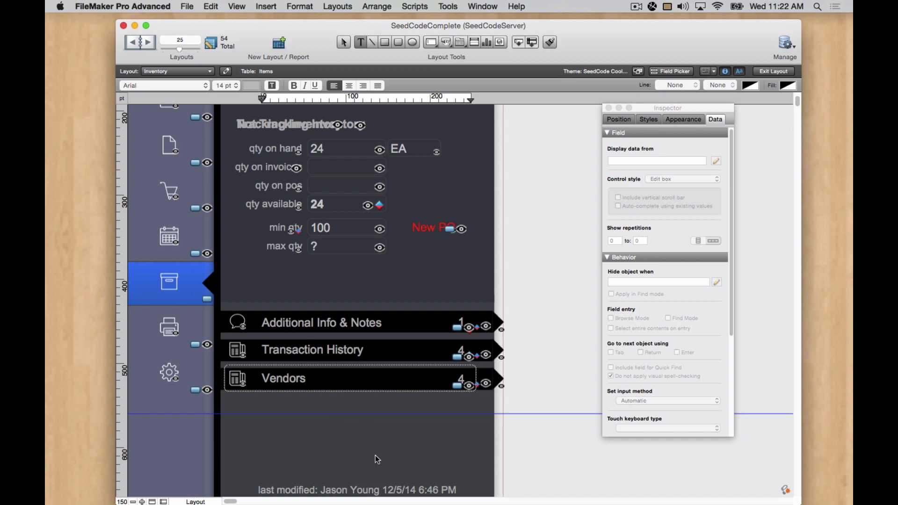
{"action": "key", "text": "Escape"}
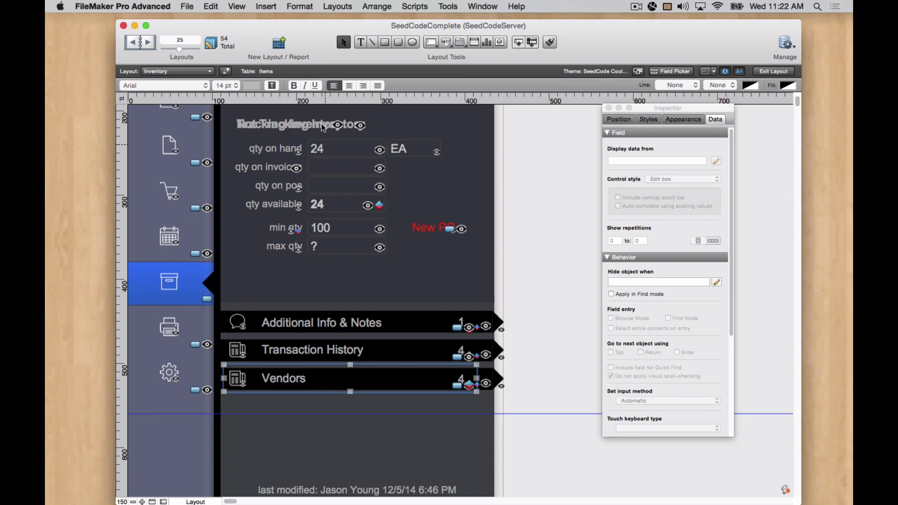
Change the Vendors row's text-colour conditional formatting to test panel_Vendors instead of panel_Transactions.
{"action": "right_click", "coordinate": [363, 380]}
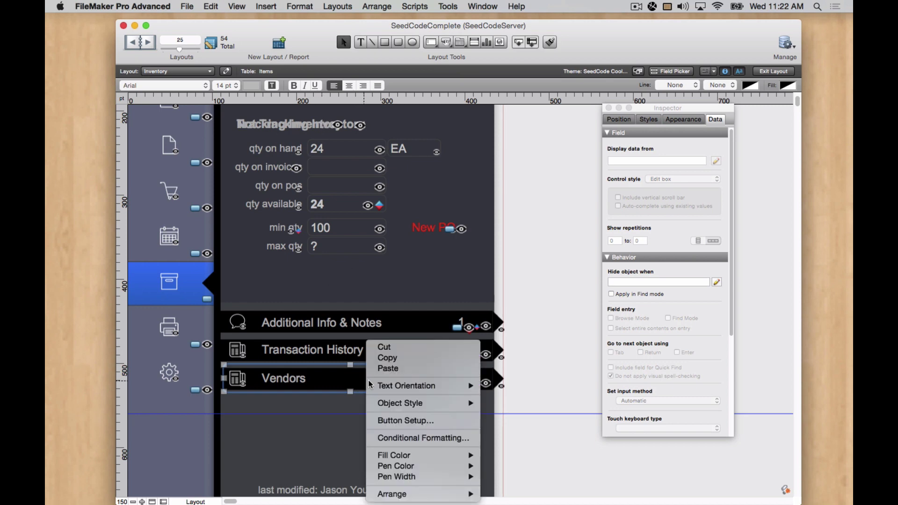
{"action": "left_click", "coordinate": [397, 438]}
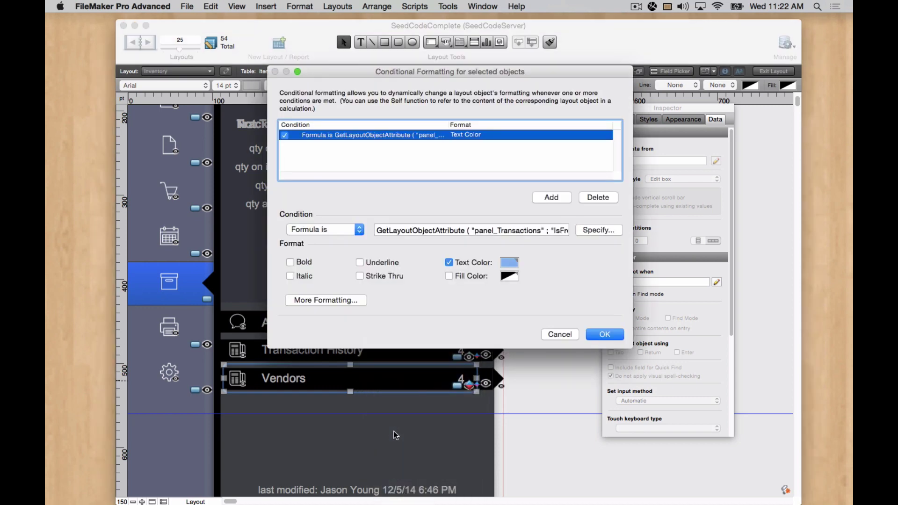
{"action": "left_click", "coordinate": [600, 231]}
{"action": "left_click", "coordinate": [565, 268]}
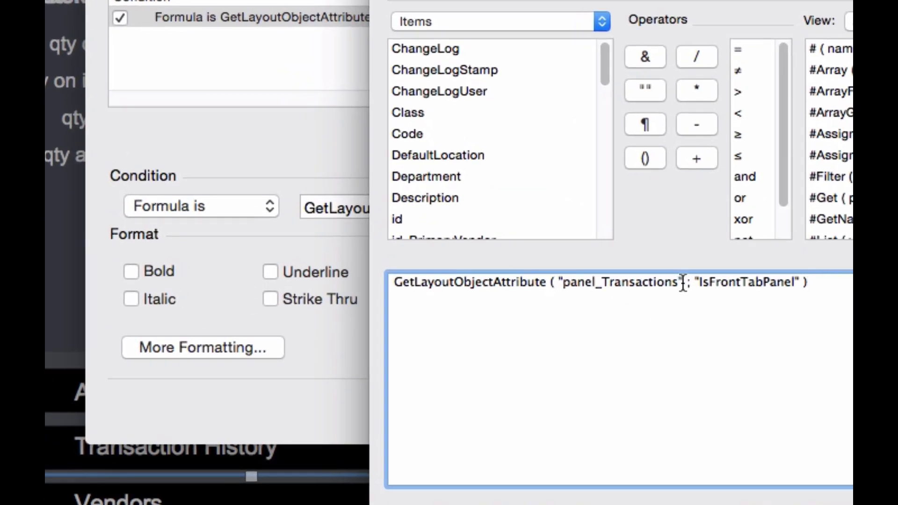
{"action": "left_click_drag", "start_coordinate": [681, 284], "coordinate": [564, 287]}
{"action": "right_click", "coordinate": [583, 284]}
{"action": "left_click", "coordinate": [626, 386]}
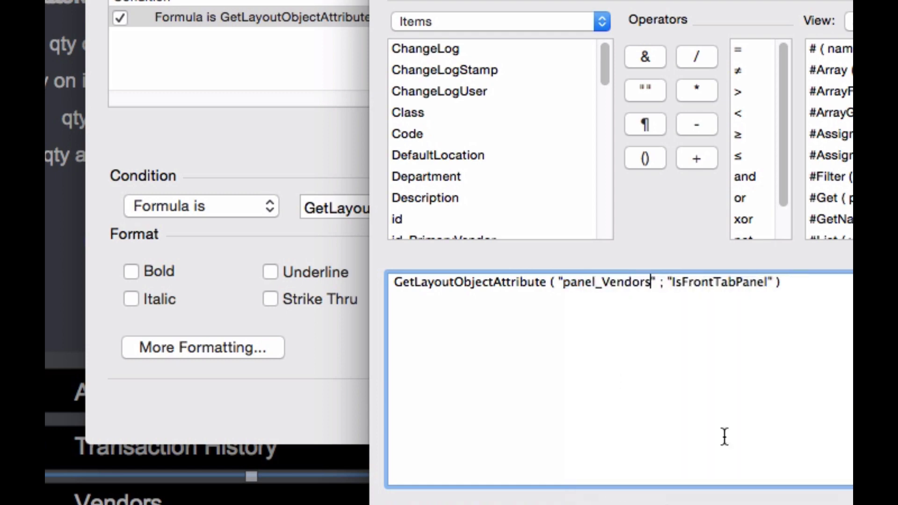
{"action": "key", "text": "Return"}
Close the row's conditional formatting and inspect the Vendors count merge field.
{"action": "left_click", "coordinate": [746, 408]}
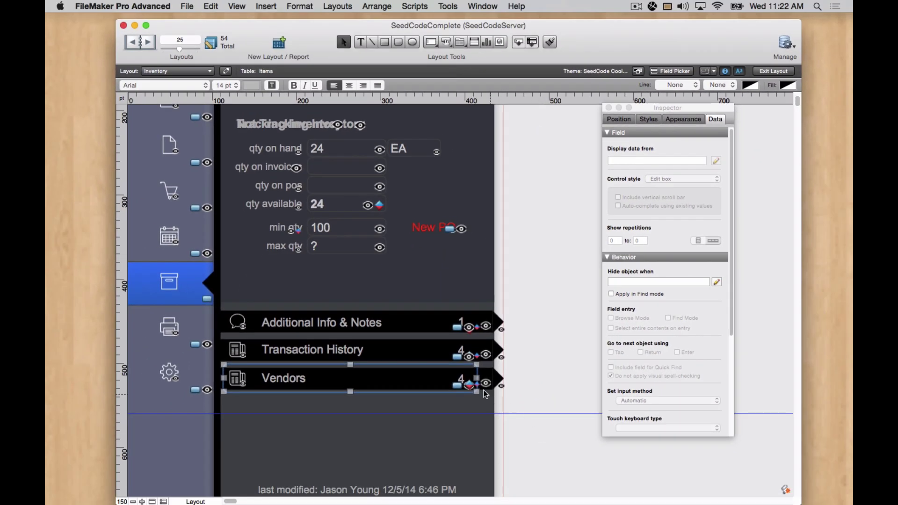
{"action": "left_click", "coordinate": [472, 451]}
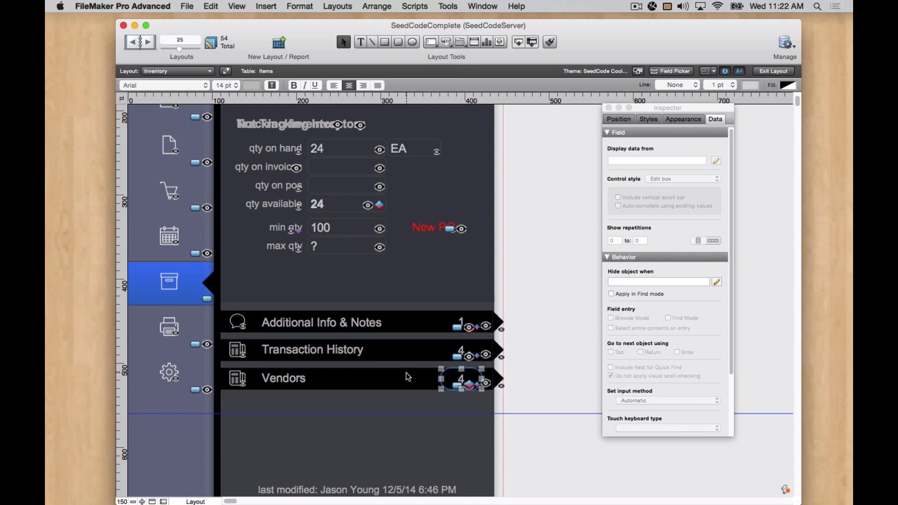
{"action": "double_click", "coordinate": [466, 387]}
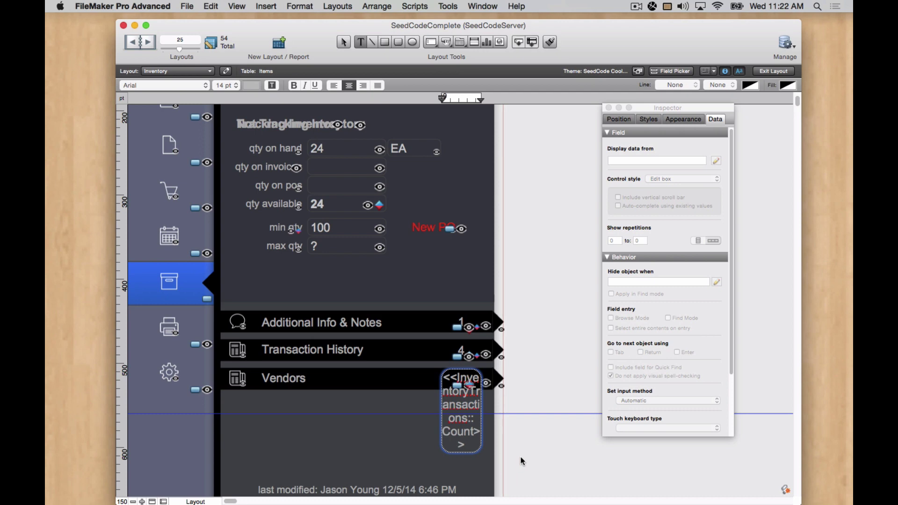
{"action": "left_click_drag", "start_coordinate": [472, 448], "coordinate": [434, 368]}
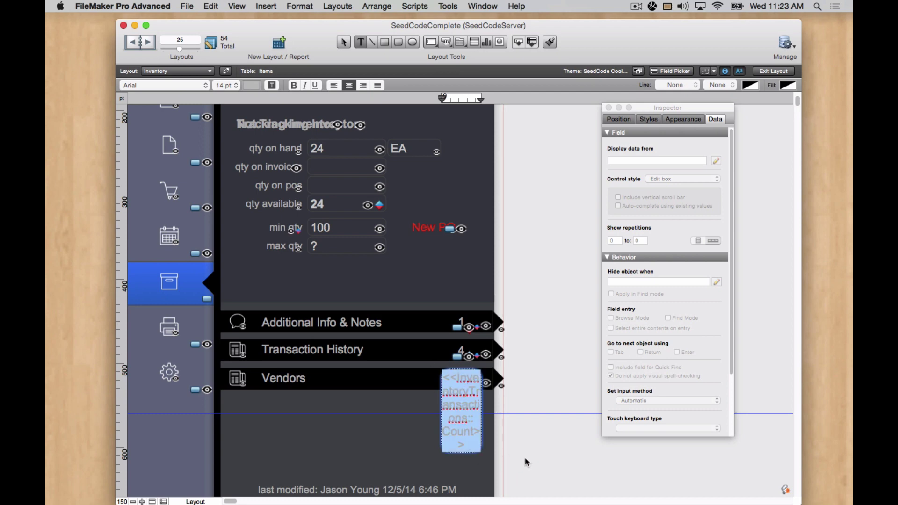
{"action": "key", "text": "Escape"}
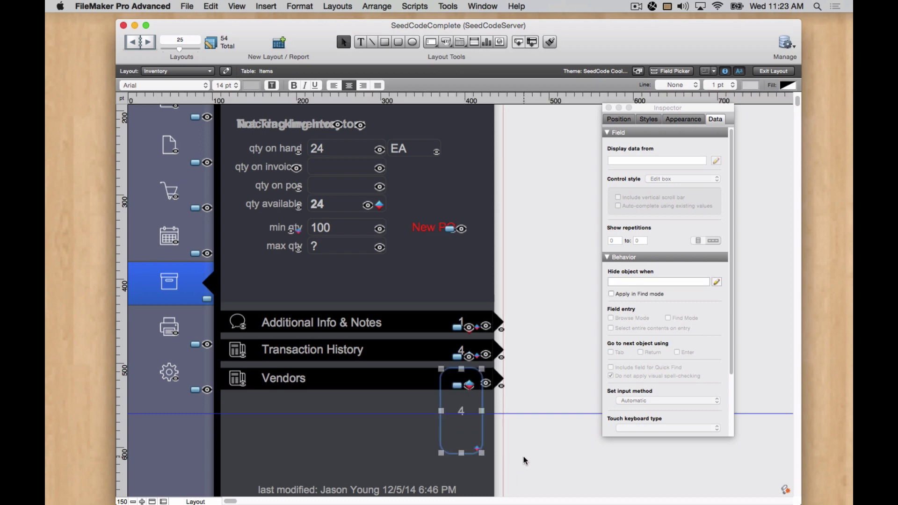
Resize the Vendors count field to a height of 24 pt.
{"action": "left_click", "coordinate": [461, 351]}
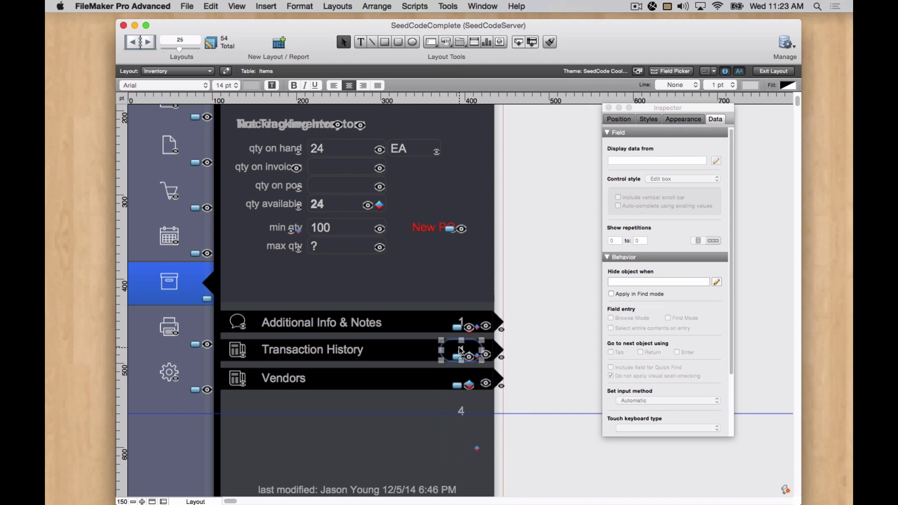
{"action": "left_click", "coordinate": [622, 121]}
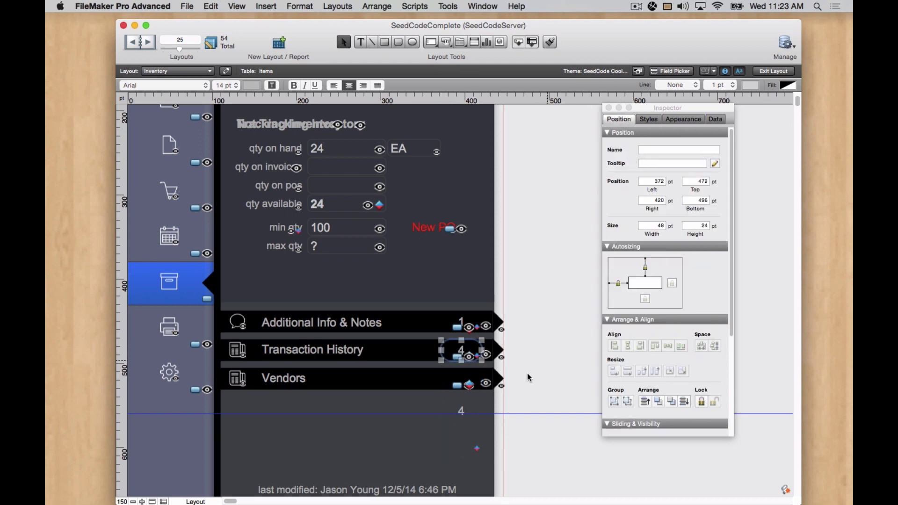
{"action": "left_click", "coordinate": [468, 386]}
{"action": "double_click", "coordinate": [700, 227]}
{"action": "type", "text": "24"}
{"action": "key", "text": "Return"}
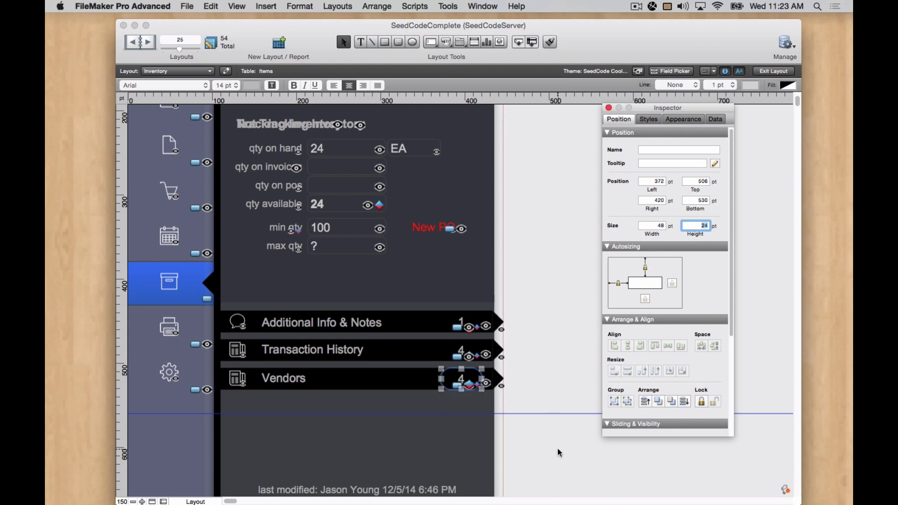
{"action": "left_click", "coordinate": [484, 398]}
Switch the count badge's conditional formatting formula from panel_Transactions to panel_Vendors.
{"action": "right_click", "coordinate": [470, 386]}
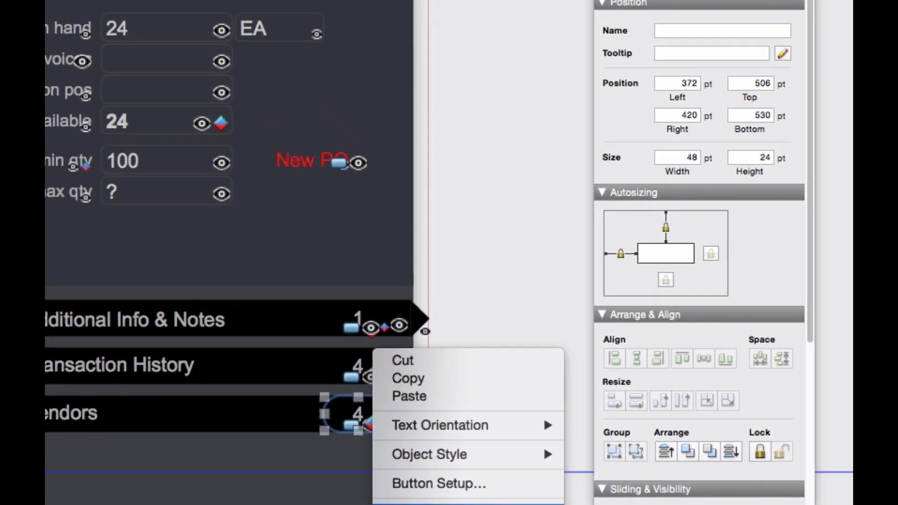
{"action": "left_click", "coordinate": [468, 504]}
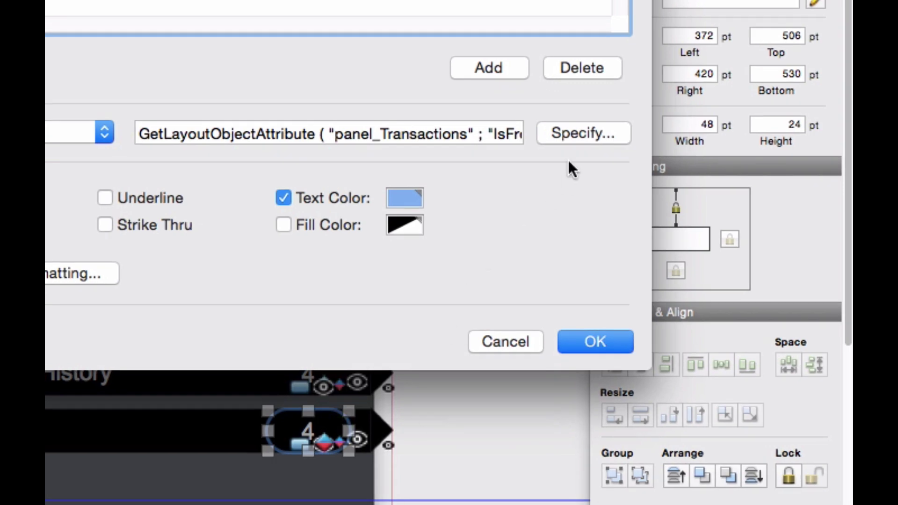
{"action": "left_click", "coordinate": [583, 136]}
{"action": "left_click", "coordinate": [472, 257]}
{"action": "left_click", "coordinate": [513, 208]}
{"action": "left_click_drag", "start_coordinate": [513, 208], "coordinate": [397, 208]}
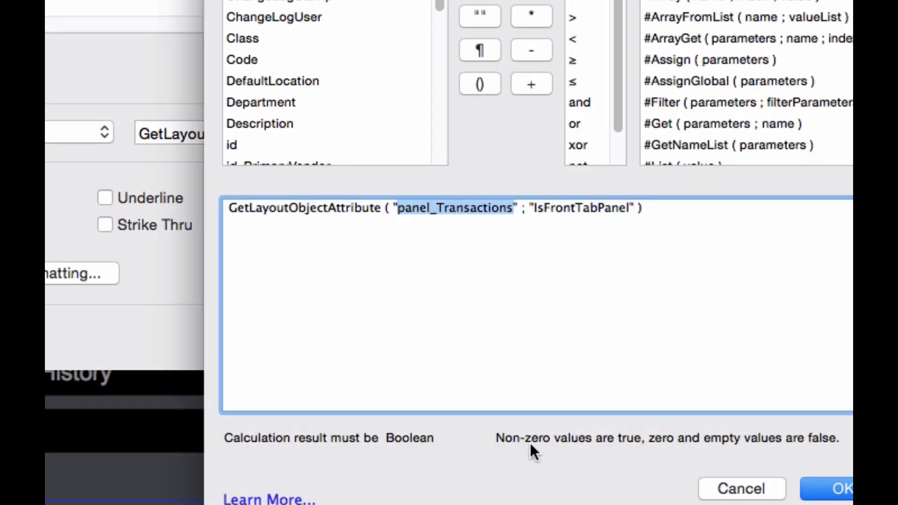
{"action": "type", "text": "panel_Vendors"}
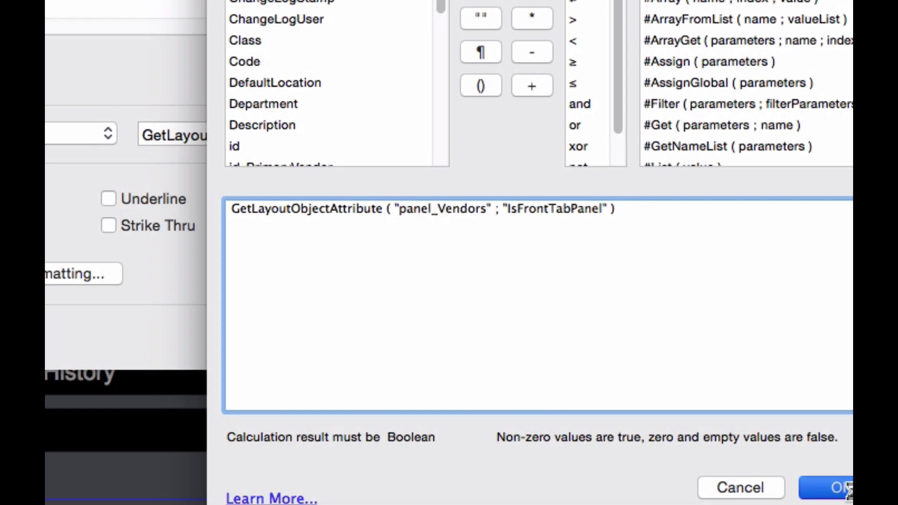
{"action": "left_click", "coordinate": [835, 488]}
{"action": "left_click", "coordinate": [598, 338]}
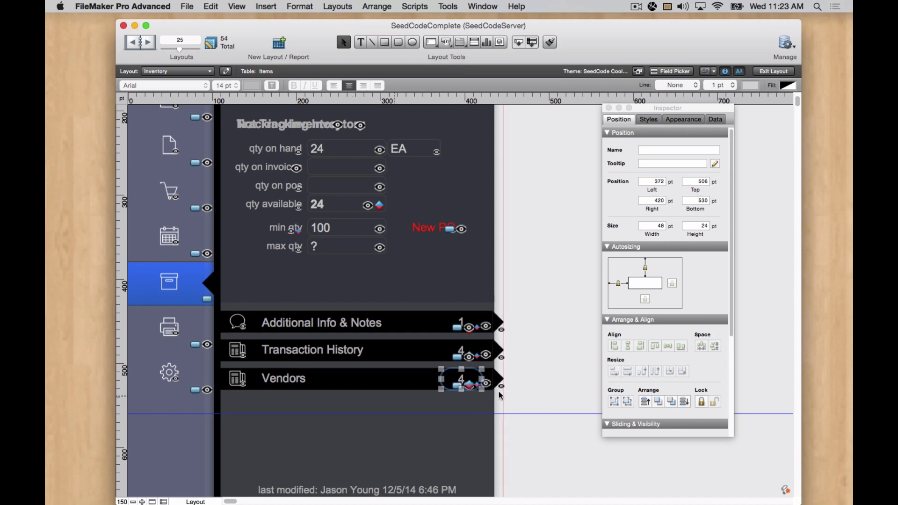
Make the Vendors row icon's hide-object formula reference panel_Vendors.
{"action": "left_click", "coordinate": [239, 381]}
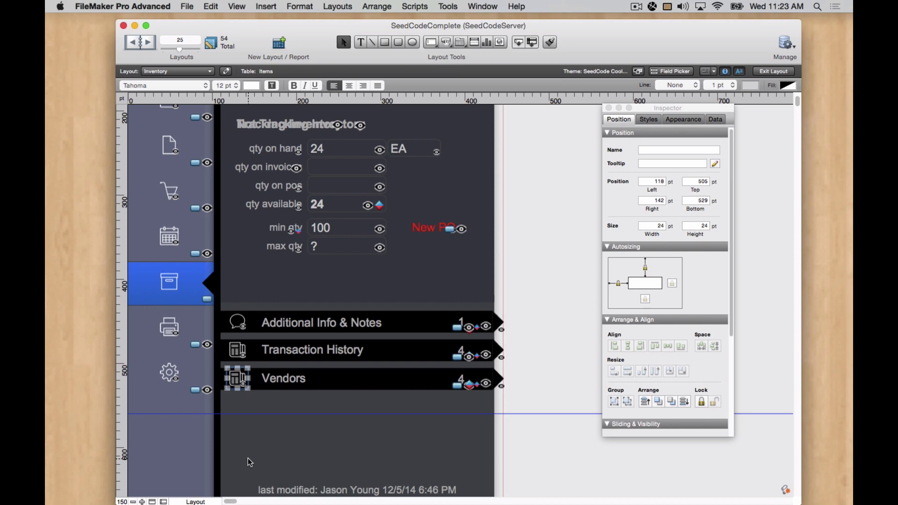
{"action": "left_click", "coordinate": [715, 119]}
{"action": "left_click", "coordinate": [713, 284]}
{"action": "left_click", "coordinate": [570, 297]}
{"action": "left_click_drag", "start_coordinate": [564, 267], "coordinate": [508, 269]}
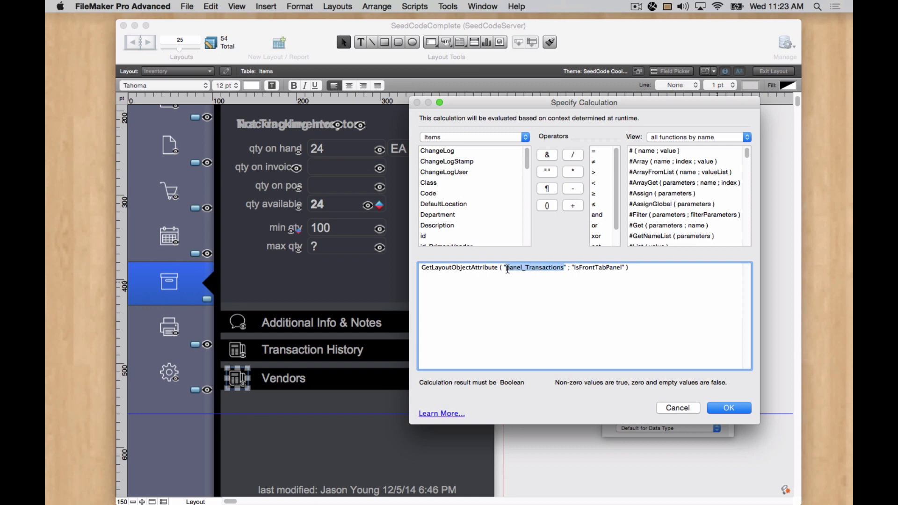
{"action": "type", "text": "panel_Vendors"}
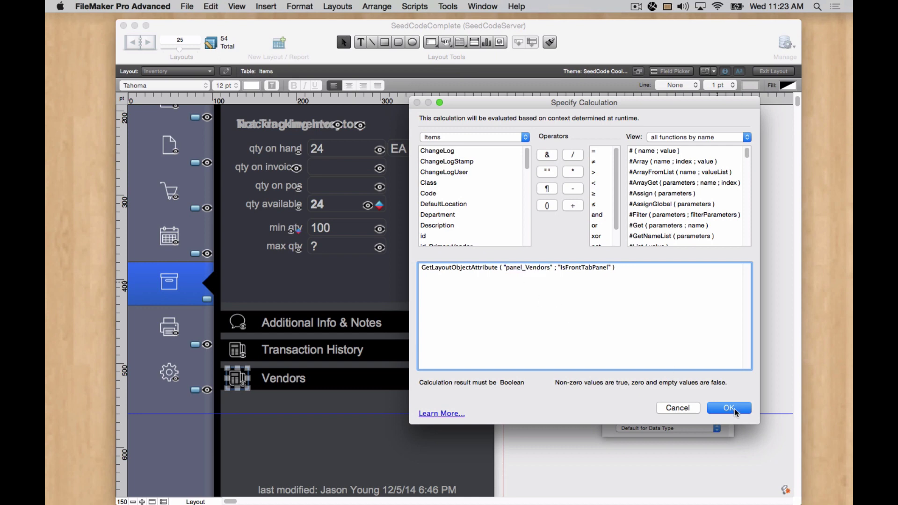
{"action": "left_click", "coordinate": [731, 408]}
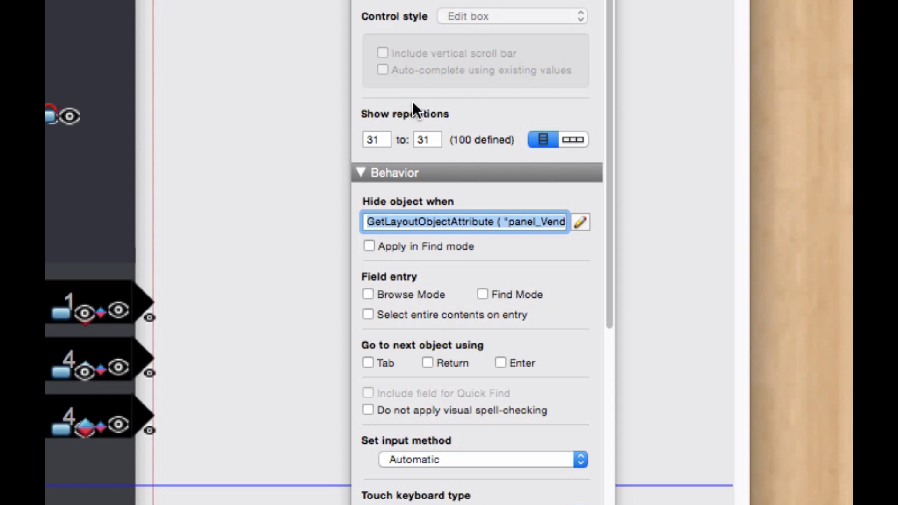
Set the icon's repetitions to show 2 through 2 for a person symbol.
{"action": "double_click", "coordinate": [431, 139]}
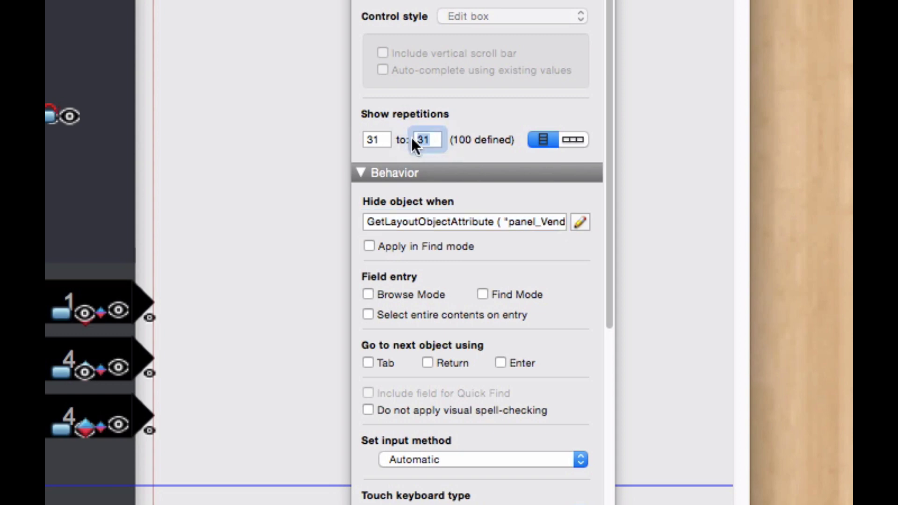
{"action": "type", "text": "2"}
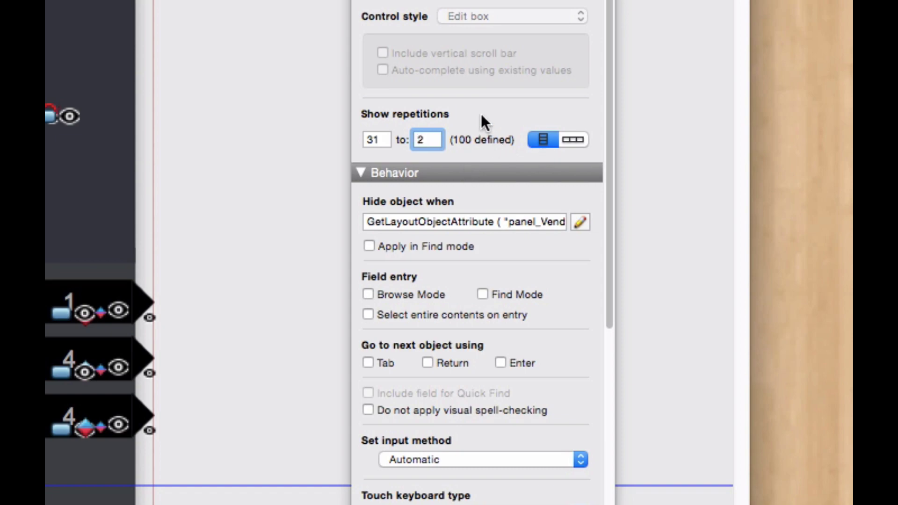
{"action": "key", "text": "Tab"}
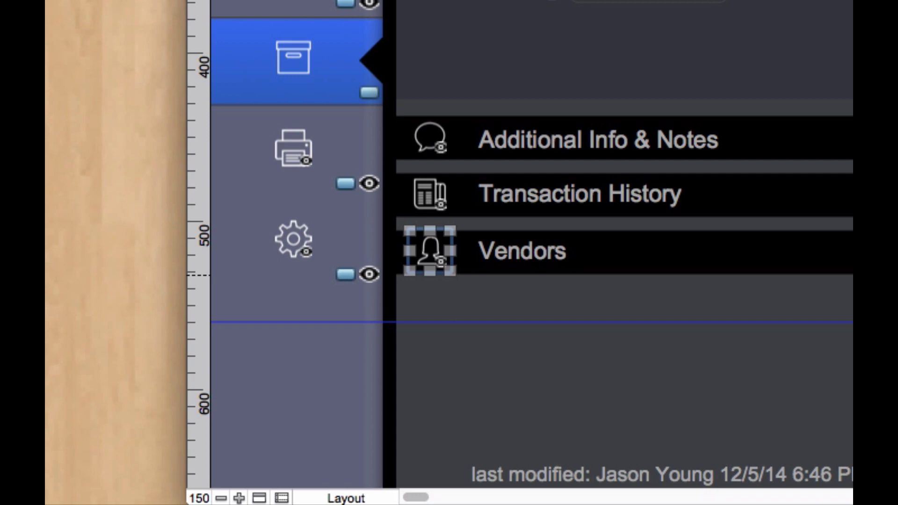
Send the Vendors row back two layers in the stacking order.
{"action": "left_click", "coordinate": [787, 253]}
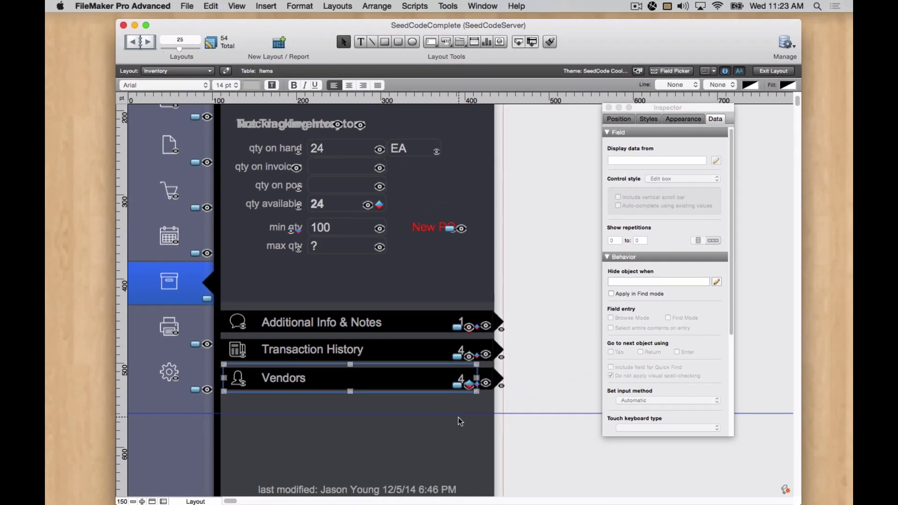
{"action": "left_click", "coordinate": [374, 6]}
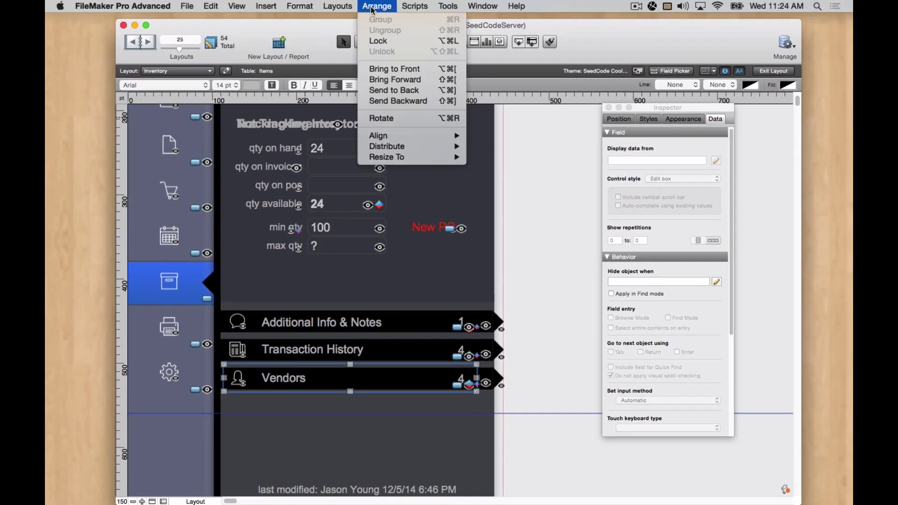
{"action": "left_click", "coordinate": [398, 101]}
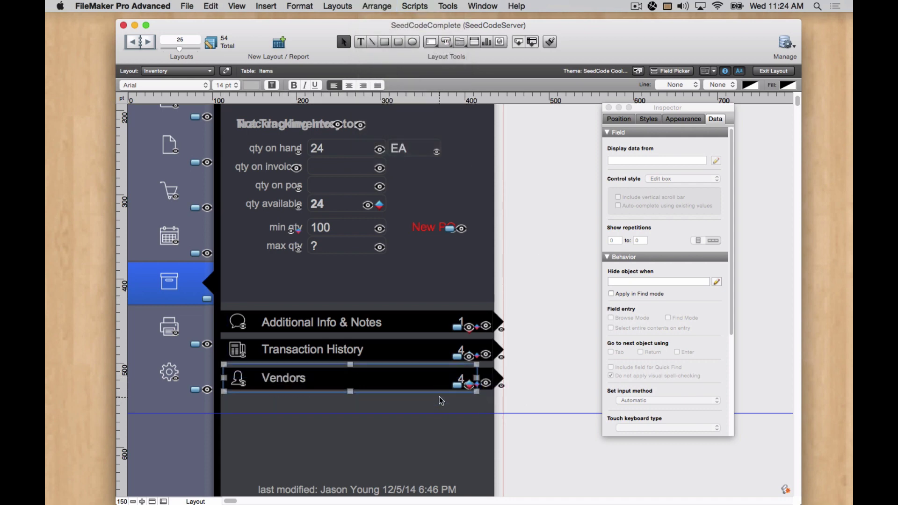
{"action": "left_click", "coordinate": [377, 6]}
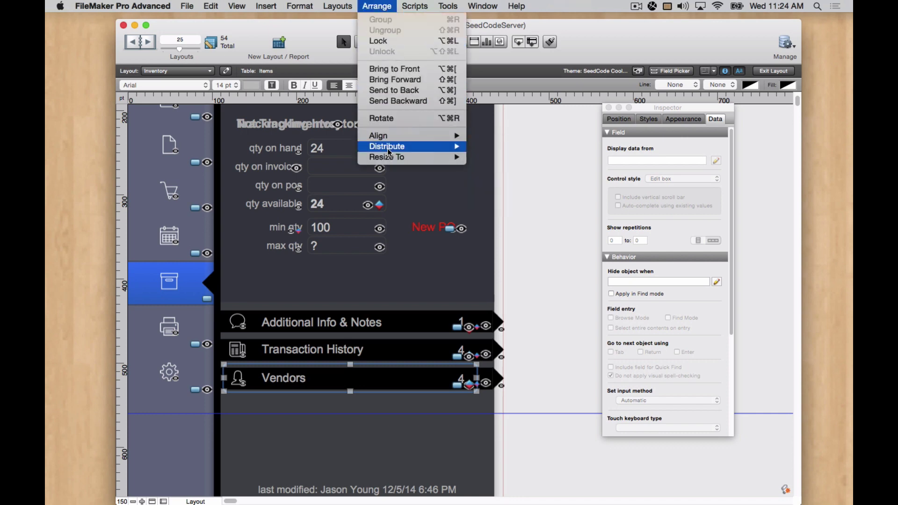
{"action": "mouse_move", "coordinate": [392, 140]}
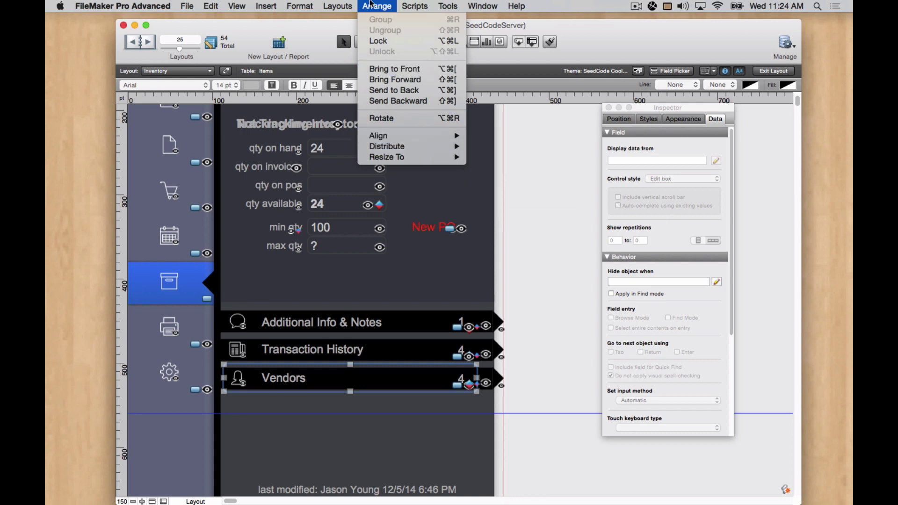
{"action": "left_click", "coordinate": [395, 101]}
Bring the overlapping EA unit object to the front.
{"action": "left_click", "coordinate": [441, 374]}
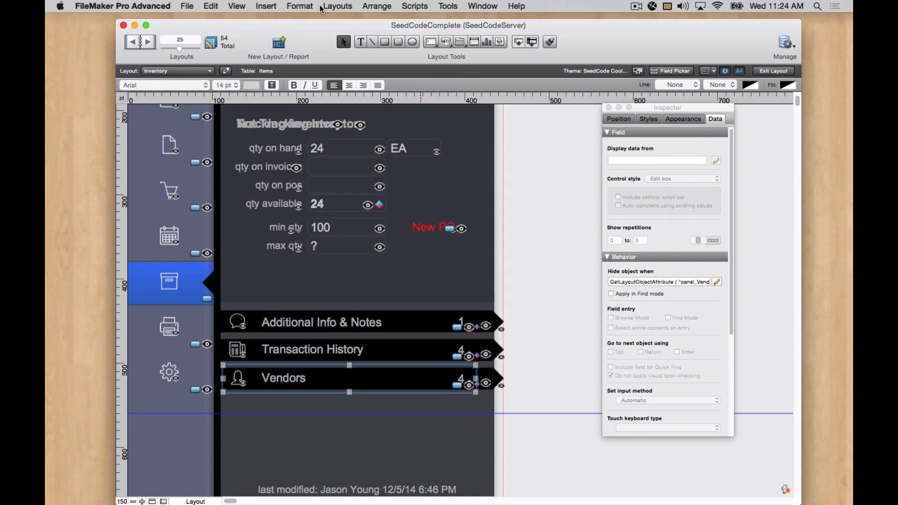
{"action": "left_click", "coordinate": [374, 6]}
{"action": "left_click", "coordinate": [394, 69]}
Set the Vendors button's Slide To Inventory Panel script parameter to panel_Vendors.
{"action": "double_click", "coordinate": [372, 380]}
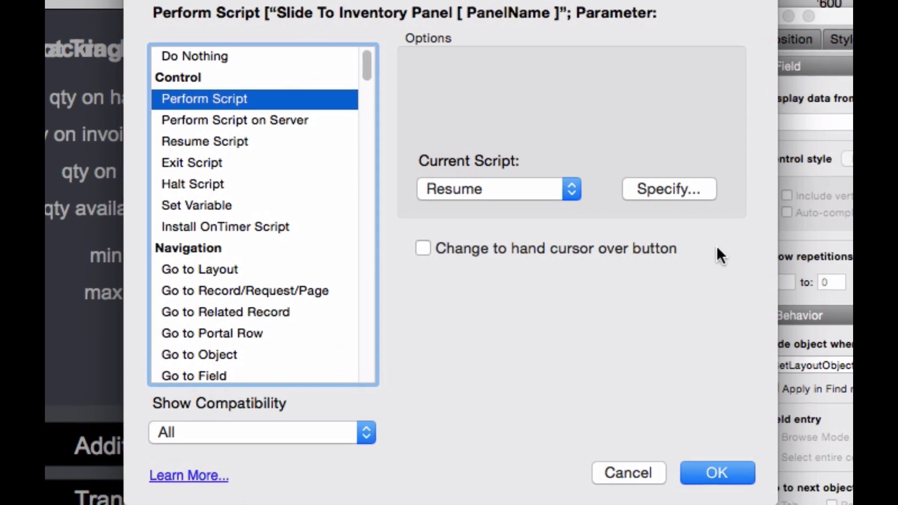
{"action": "left_click", "coordinate": [678, 190]}
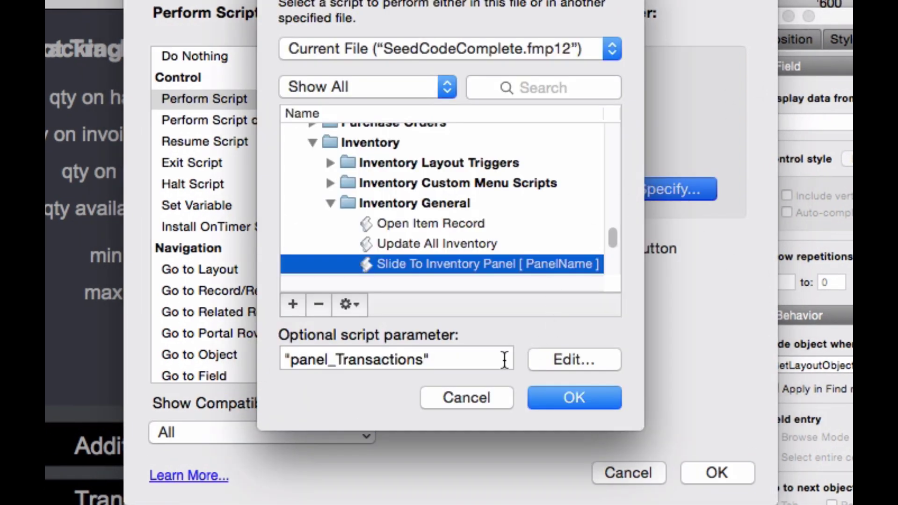
{"action": "triple_click", "coordinate": [427, 363]}
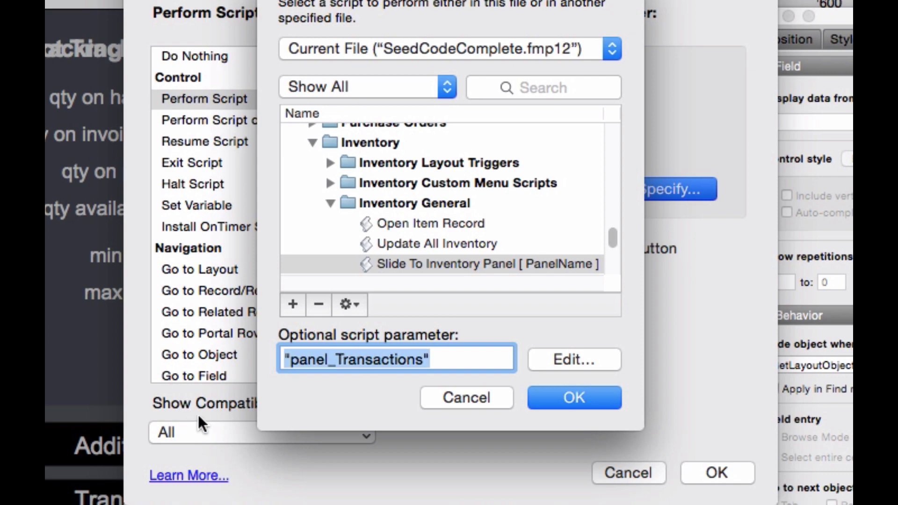
{"action": "type", "text": "panel_Vendors"}
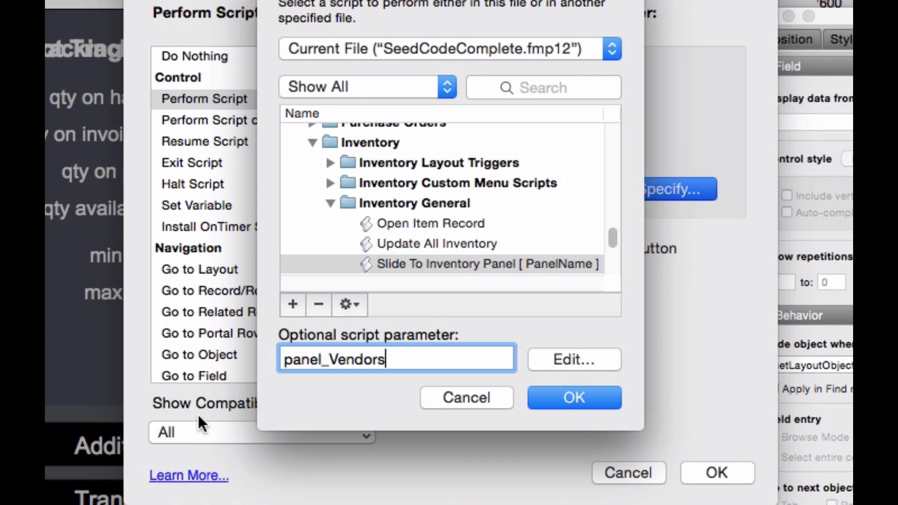
{"action": "left_click", "coordinate": [580, 405]}
Switch to Browse mode, save the layout changes, and reset zoom to 100%.
{"action": "left_click", "coordinate": [717, 473]}
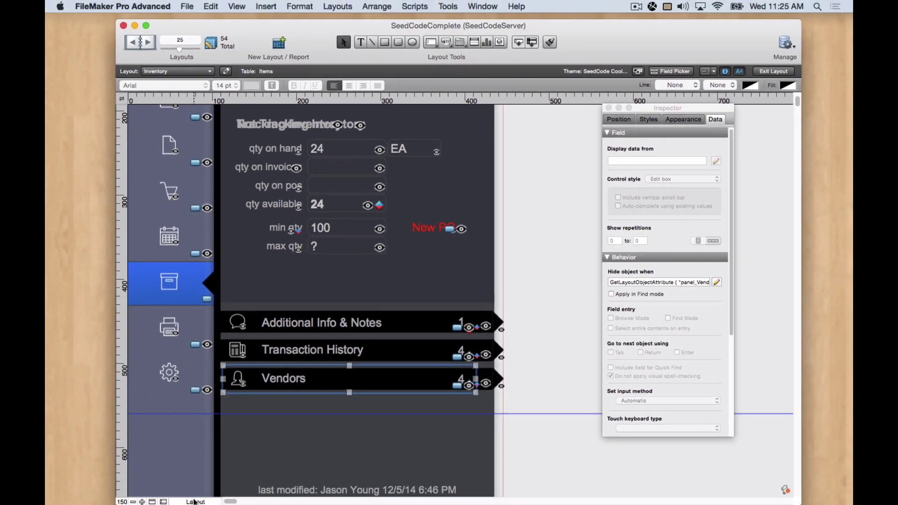
{"action": "left_click", "coordinate": [194, 501]}
{"action": "left_click", "coordinate": [198, 464]}
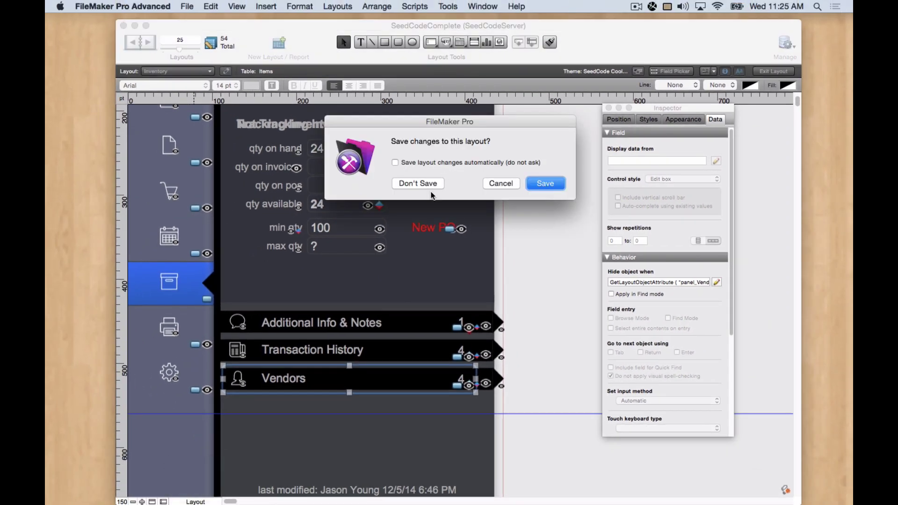
{"action": "left_click", "coordinate": [545, 184]}
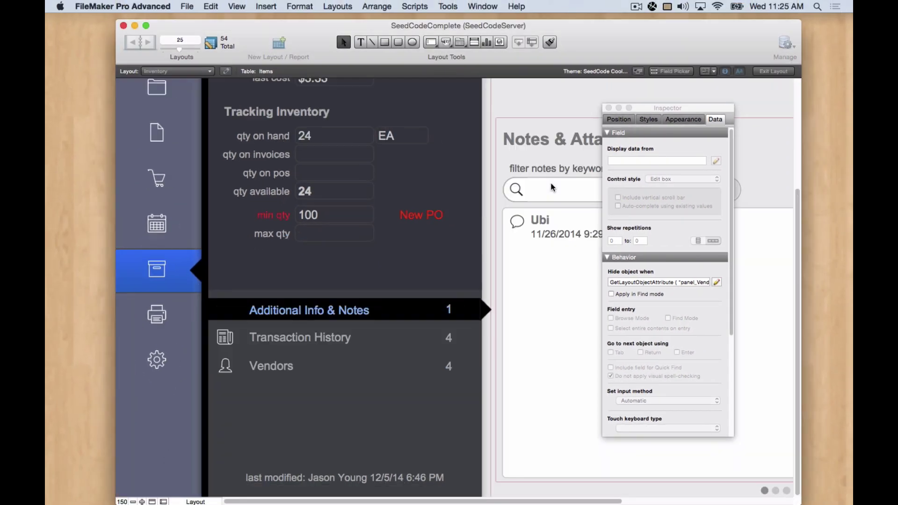
{"action": "left_click", "coordinate": [133, 502]}
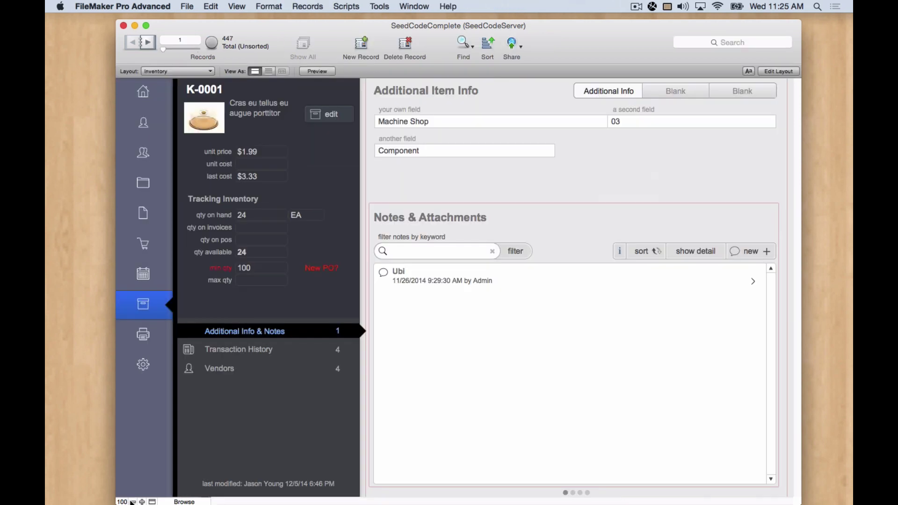
Test the sidebar rows, sliding between Transaction History, Additional Info & Notes and the empty Vendors panel.
{"action": "left_click", "coordinate": [250, 349]}
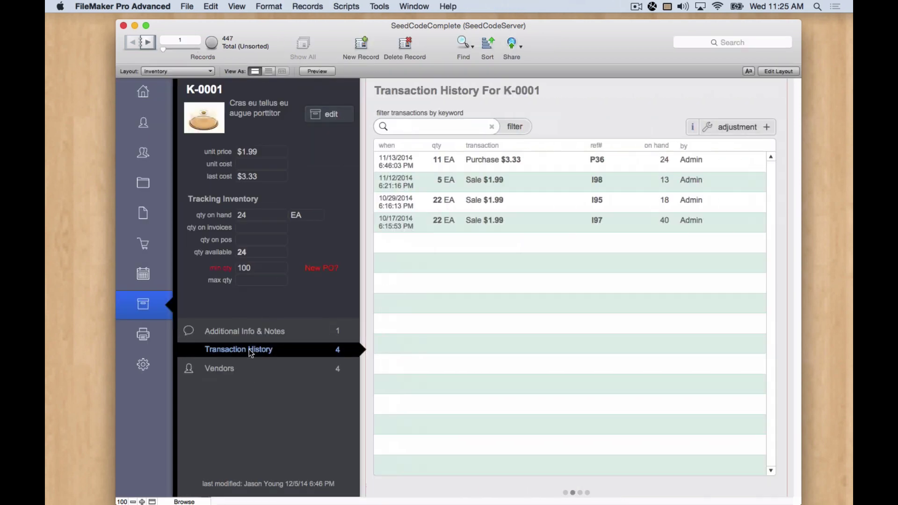
{"action": "left_click", "coordinate": [243, 376]}
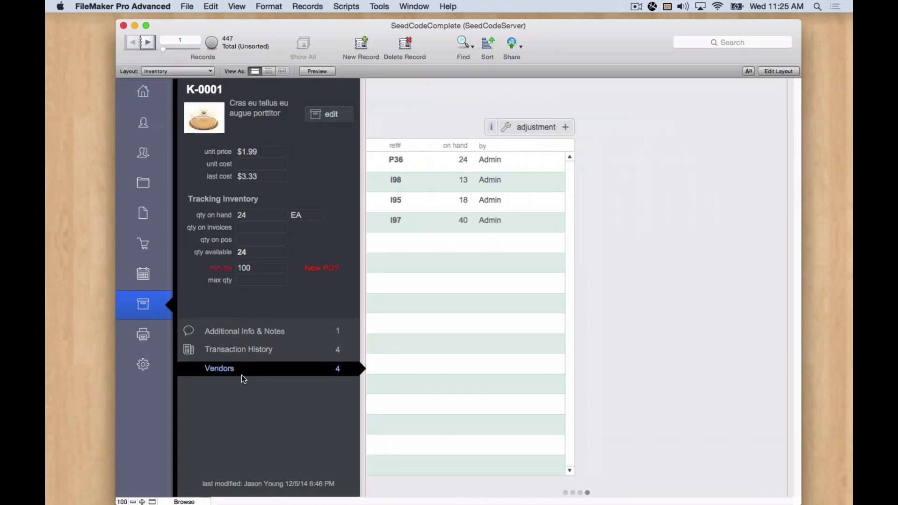
{"action": "left_click", "coordinate": [246, 350]}
{"action": "left_click", "coordinate": [252, 335]}
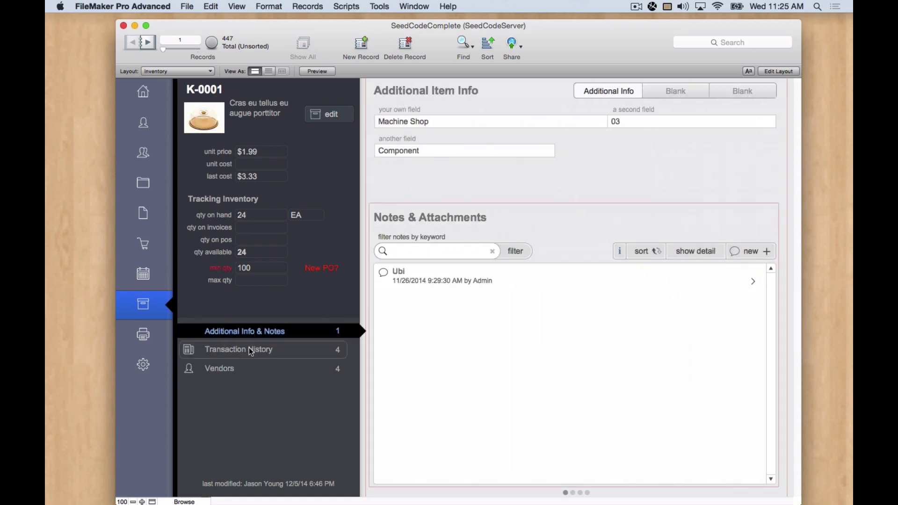
{"action": "left_click", "coordinate": [252, 349]}
{"action": "left_click", "coordinate": [243, 372]}
{"action": "left_click_drag", "start_coordinate": [566, 26], "coordinate": [564, 21]}
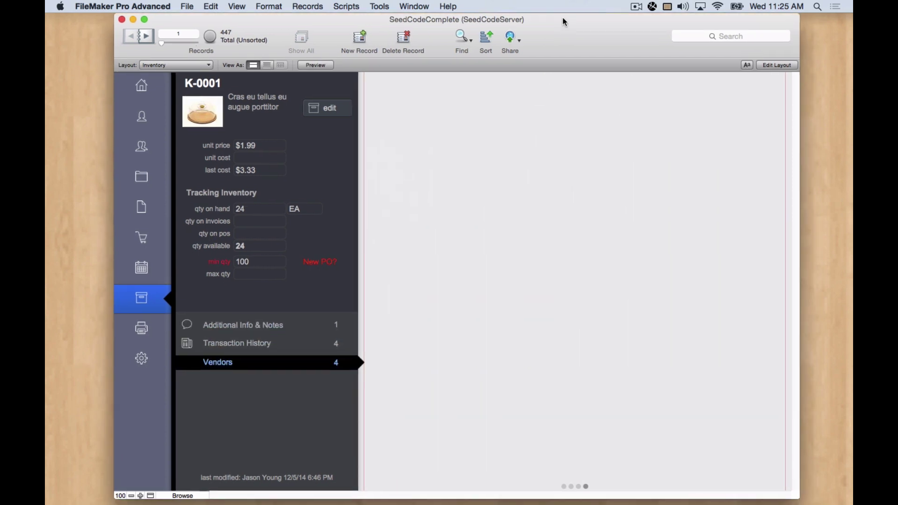
{"action": "left_click", "coordinate": [315, 346]}
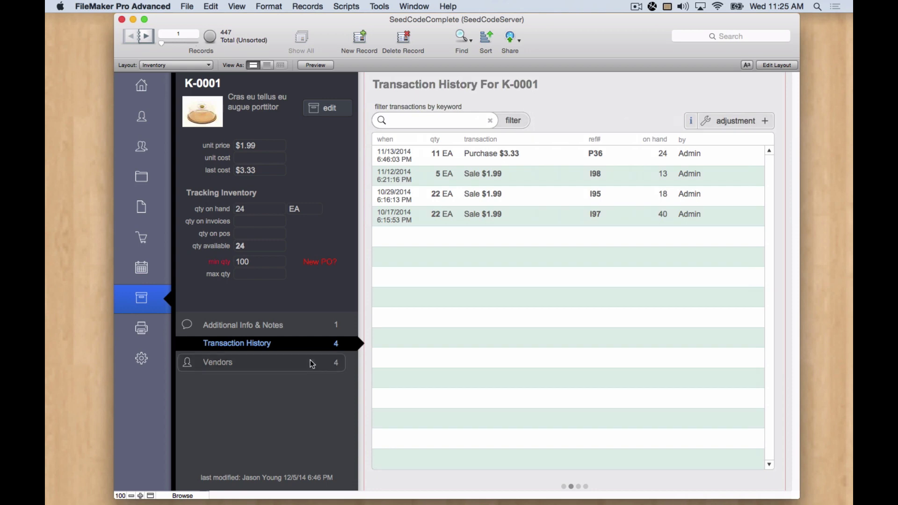
{"action": "left_click", "coordinate": [310, 362]}
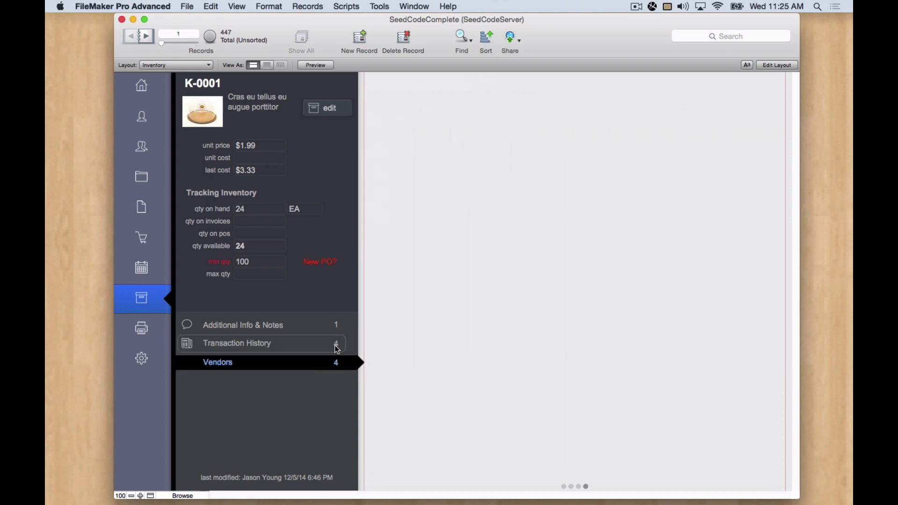
{"action": "left_click", "coordinate": [334, 345]}
{"action": "left_click", "coordinate": [334, 327]}
{"action": "left_click", "coordinate": [301, 364]}
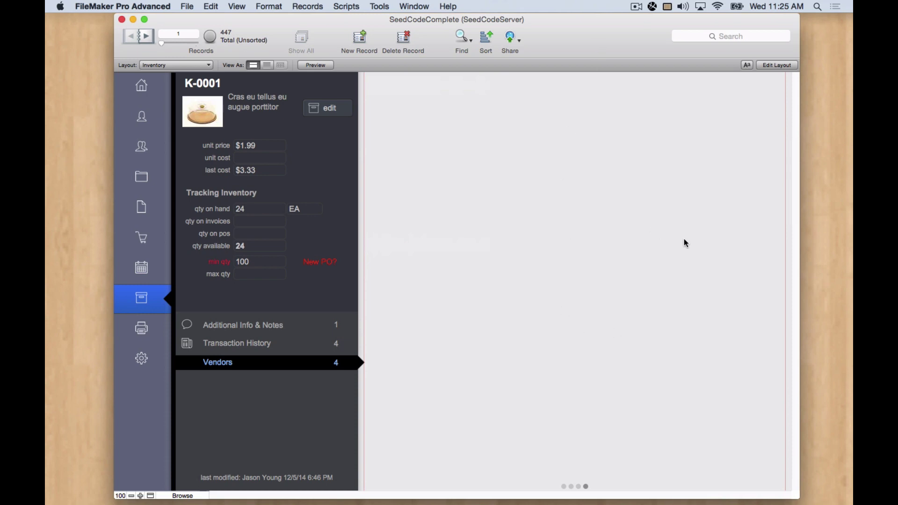
In Layout mode, revert the unsaved changes to the layout theme.
{"action": "left_click", "coordinate": [182, 496]}
{"action": "left_click", "coordinate": [182, 477]}
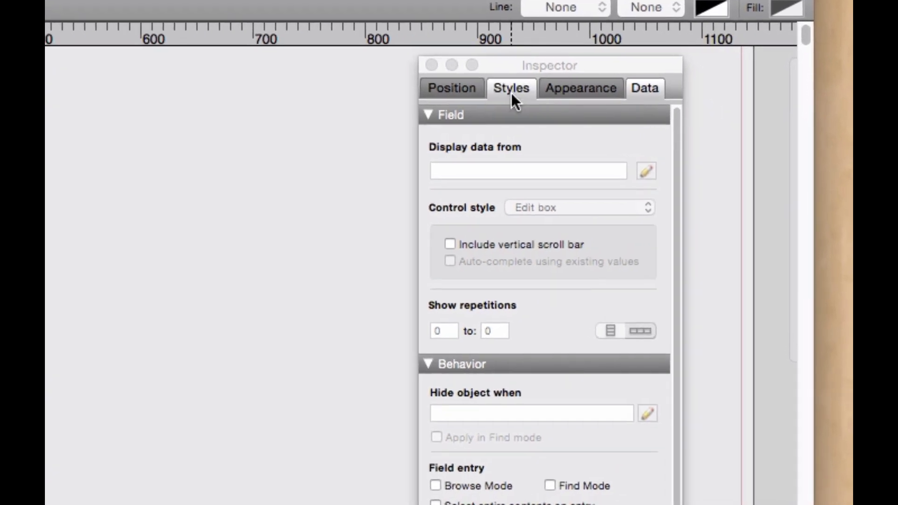
{"action": "left_click", "coordinate": [511, 90]}
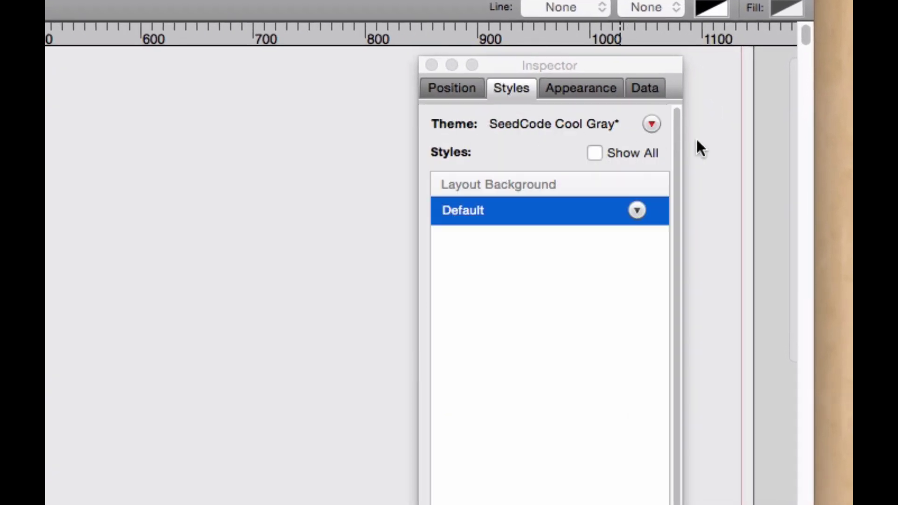
{"action": "left_click", "coordinate": [652, 123]}
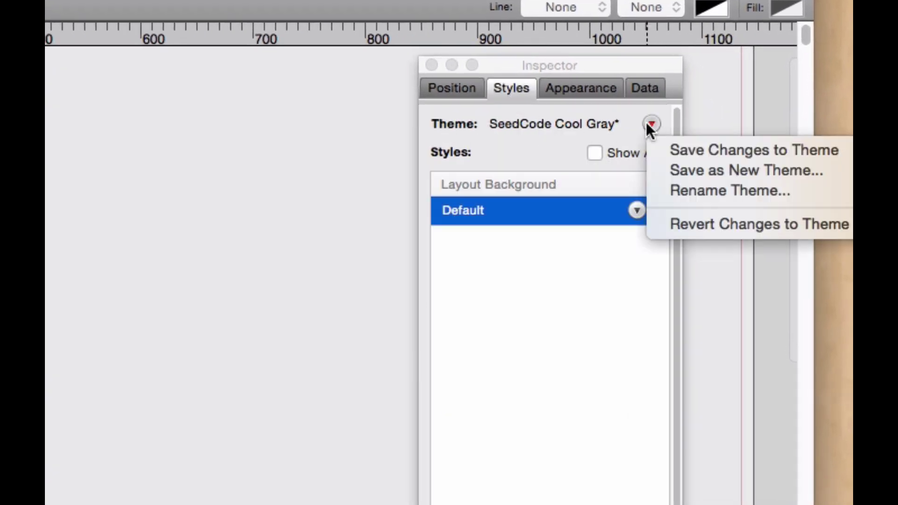
{"action": "left_click", "coordinate": [683, 225]}
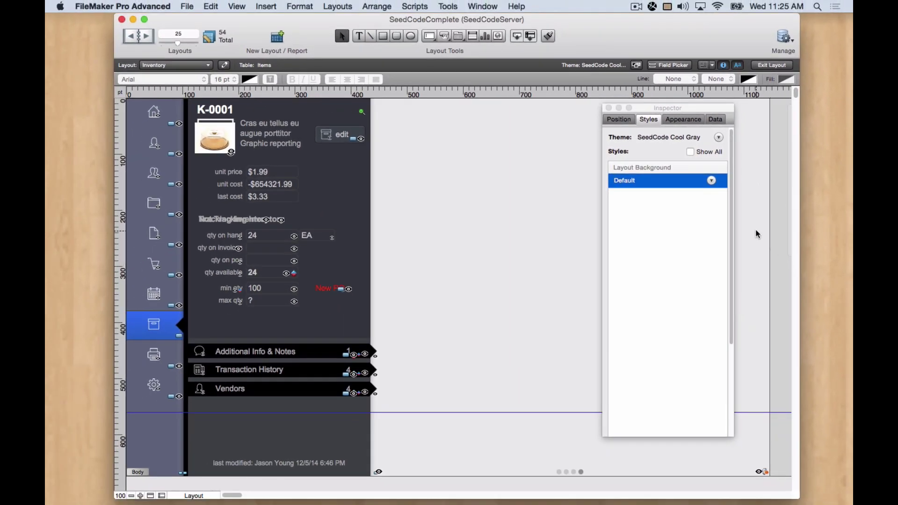
Turn off the slide control's navigation dots, then return to Browse mode and save.
{"action": "double_click", "coordinate": [756, 231]}
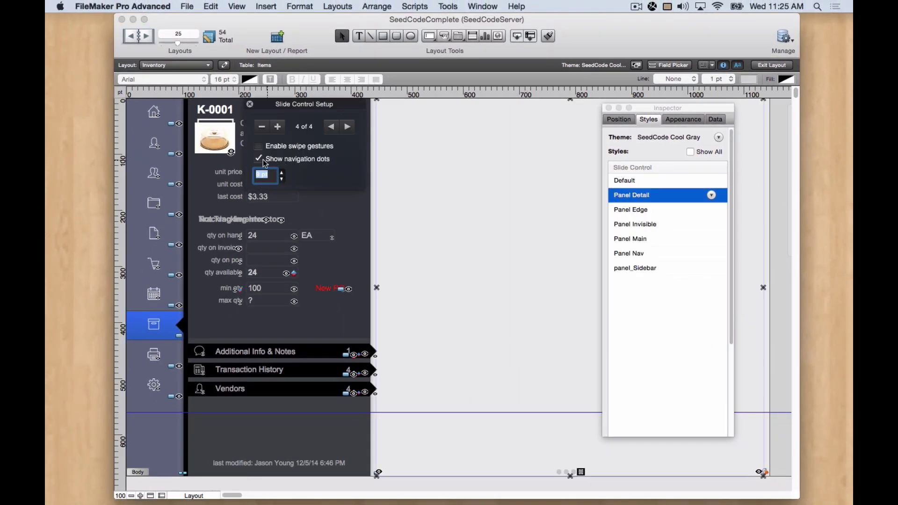
{"action": "left_click", "coordinate": [259, 159]}
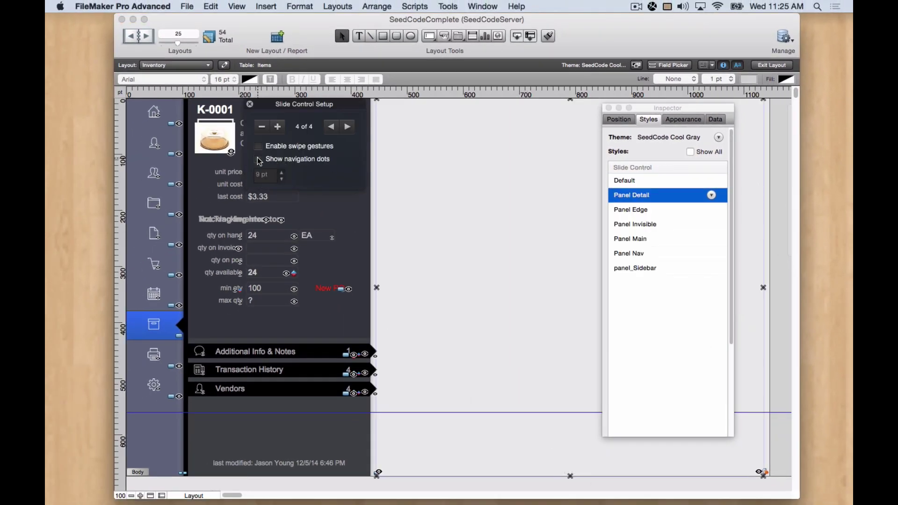
{"action": "left_click", "coordinate": [195, 497]}
{"action": "left_click", "coordinate": [193, 458]}
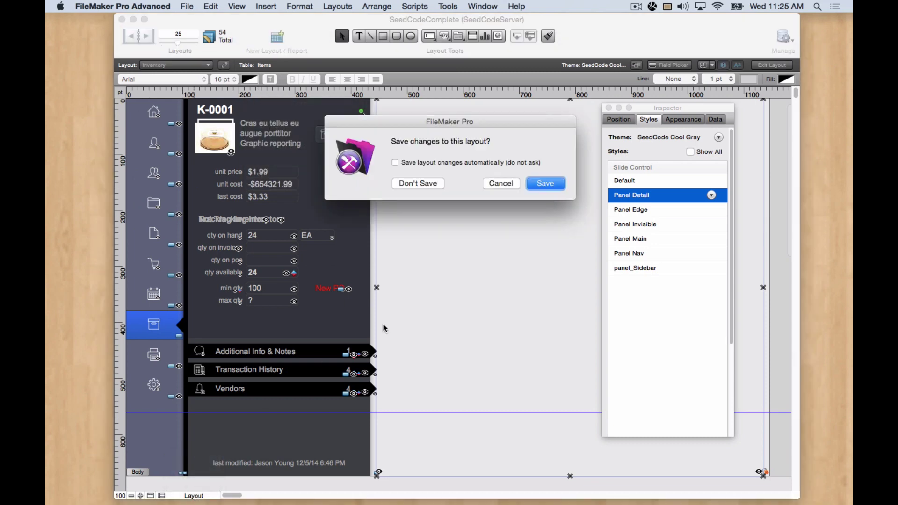
{"action": "left_click", "coordinate": [546, 184]}
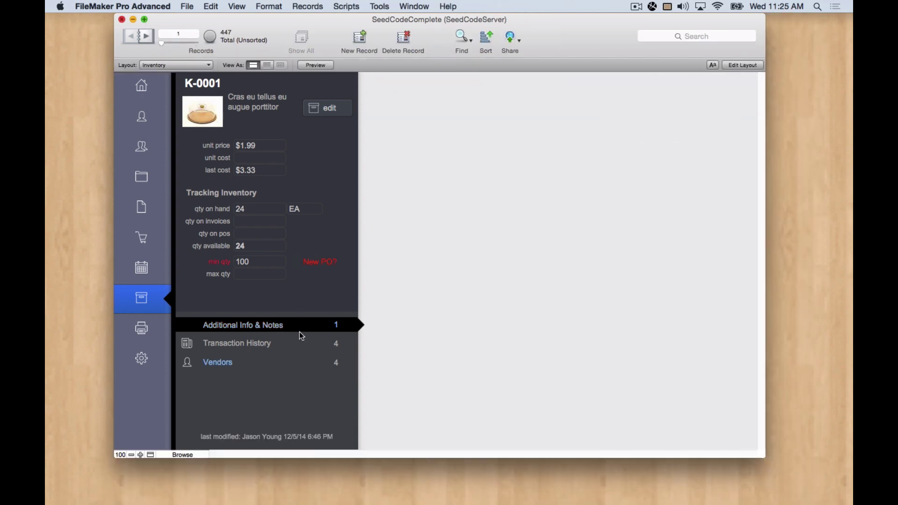
Cycle through Transaction History, Vendors and Additional Info & Notes, ending on Transaction History.
{"action": "left_click", "coordinate": [296, 344]}
{"action": "left_click", "coordinate": [292, 362]}
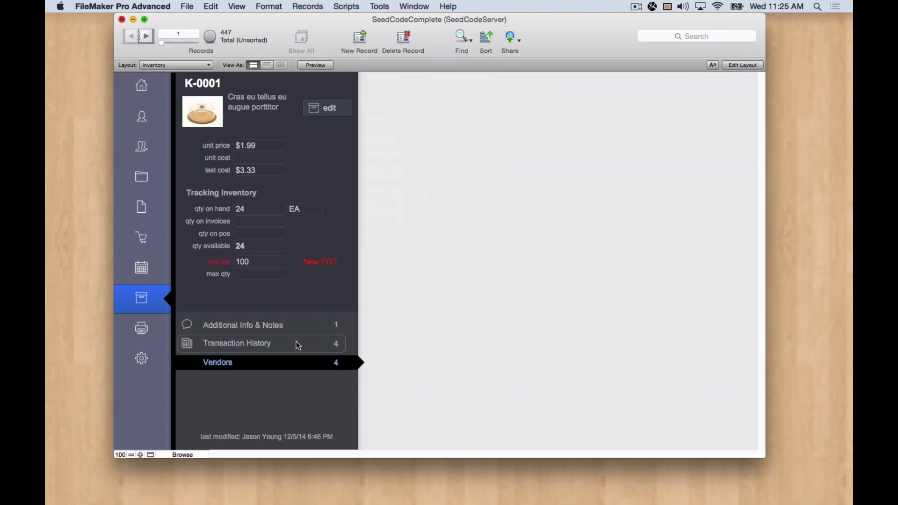
{"action": "left_click", "coordinate": [296, 341]}
{"action": "left_click", "coordinate": [290, 327]}
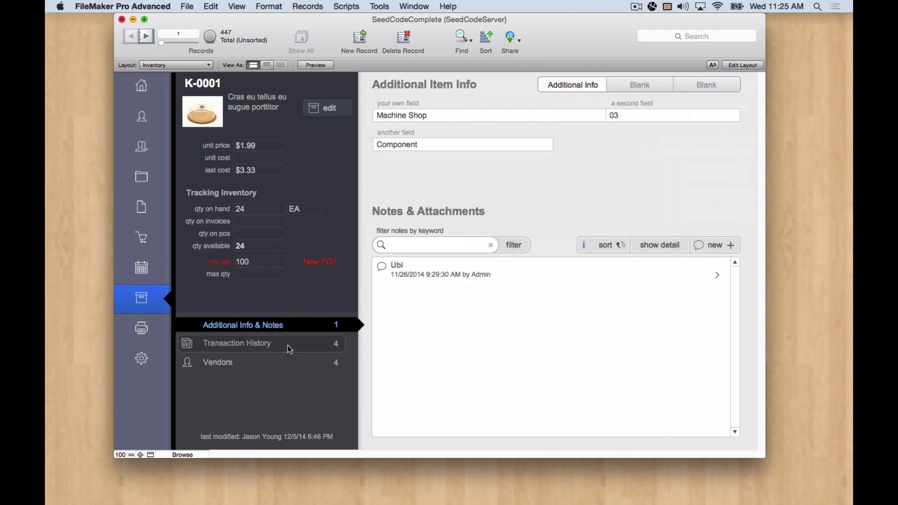
{"action": "left_click", "coordinate": [288, 346]}
{"action": "left_click", "coordinate": [288, 367]}
{"action": "left_click", "coordinate": [282, 346]}
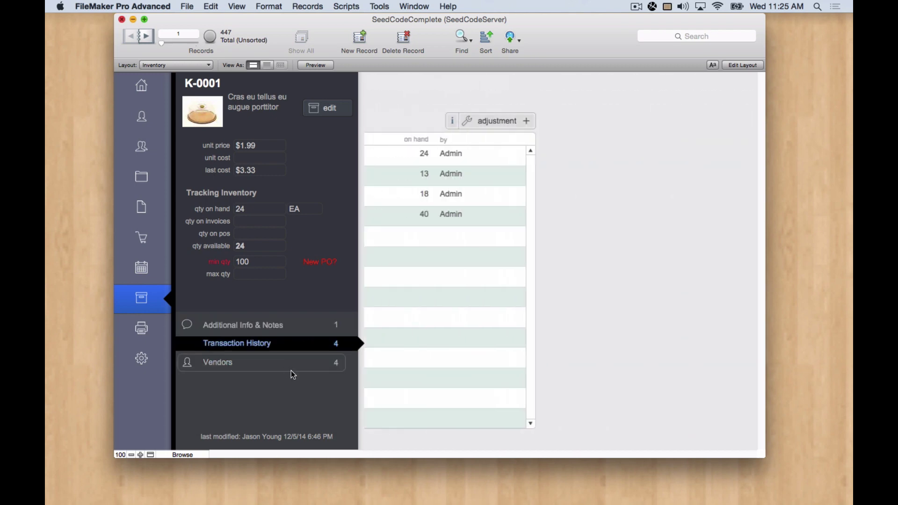